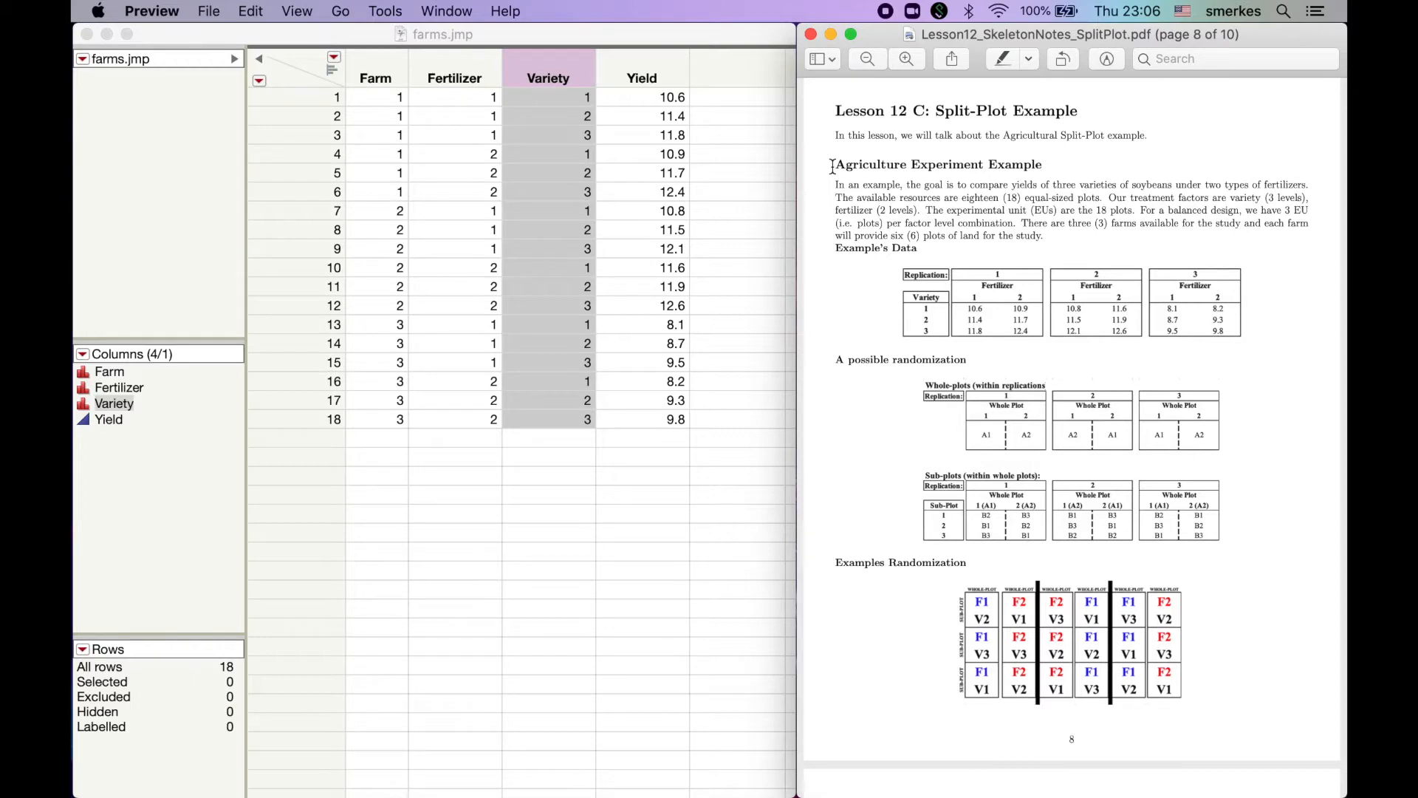
# Set up a Fit Model analysis on the farms data with Yield as the response (Y) variable
pyautogui.scroll(-10, 977, 484)
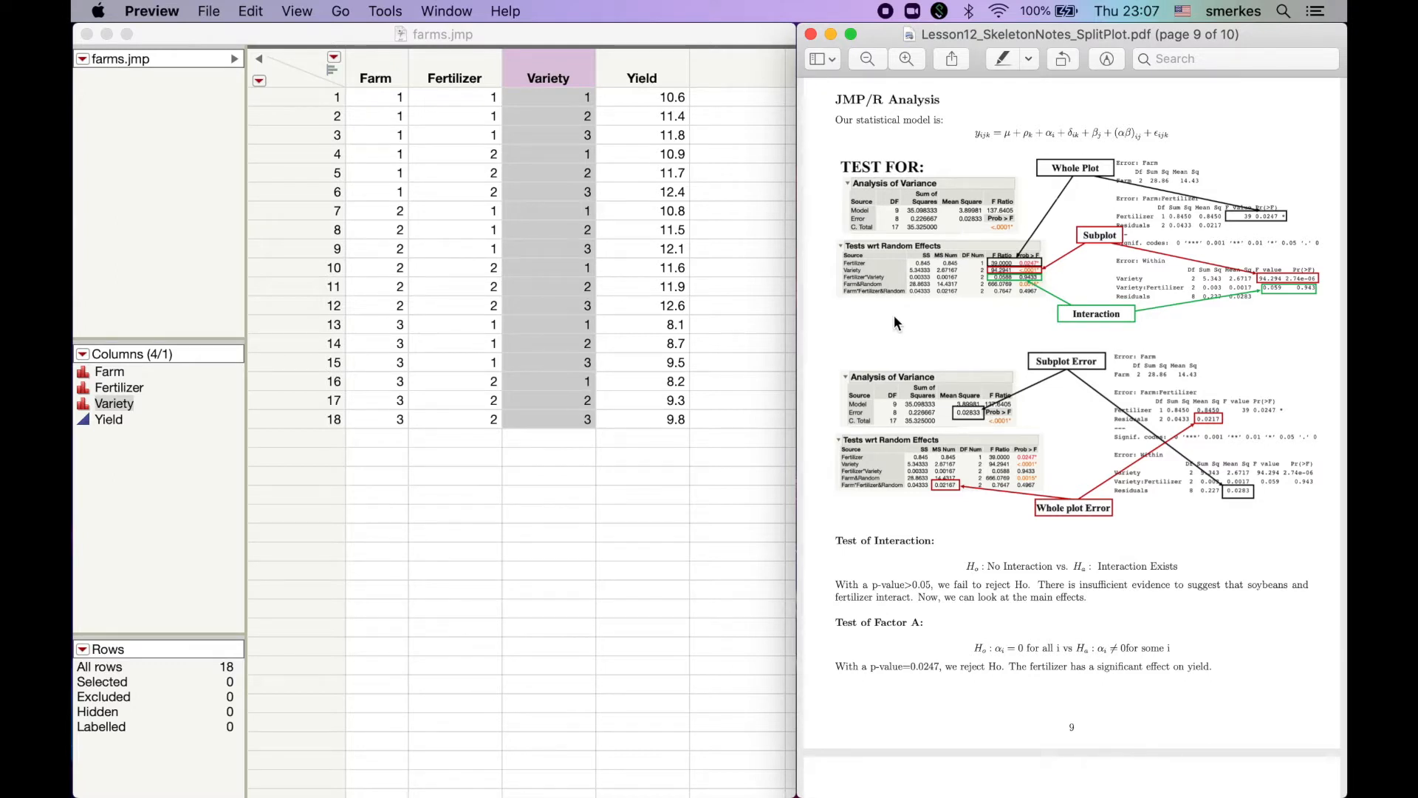
pyautogui.click(456, 45)
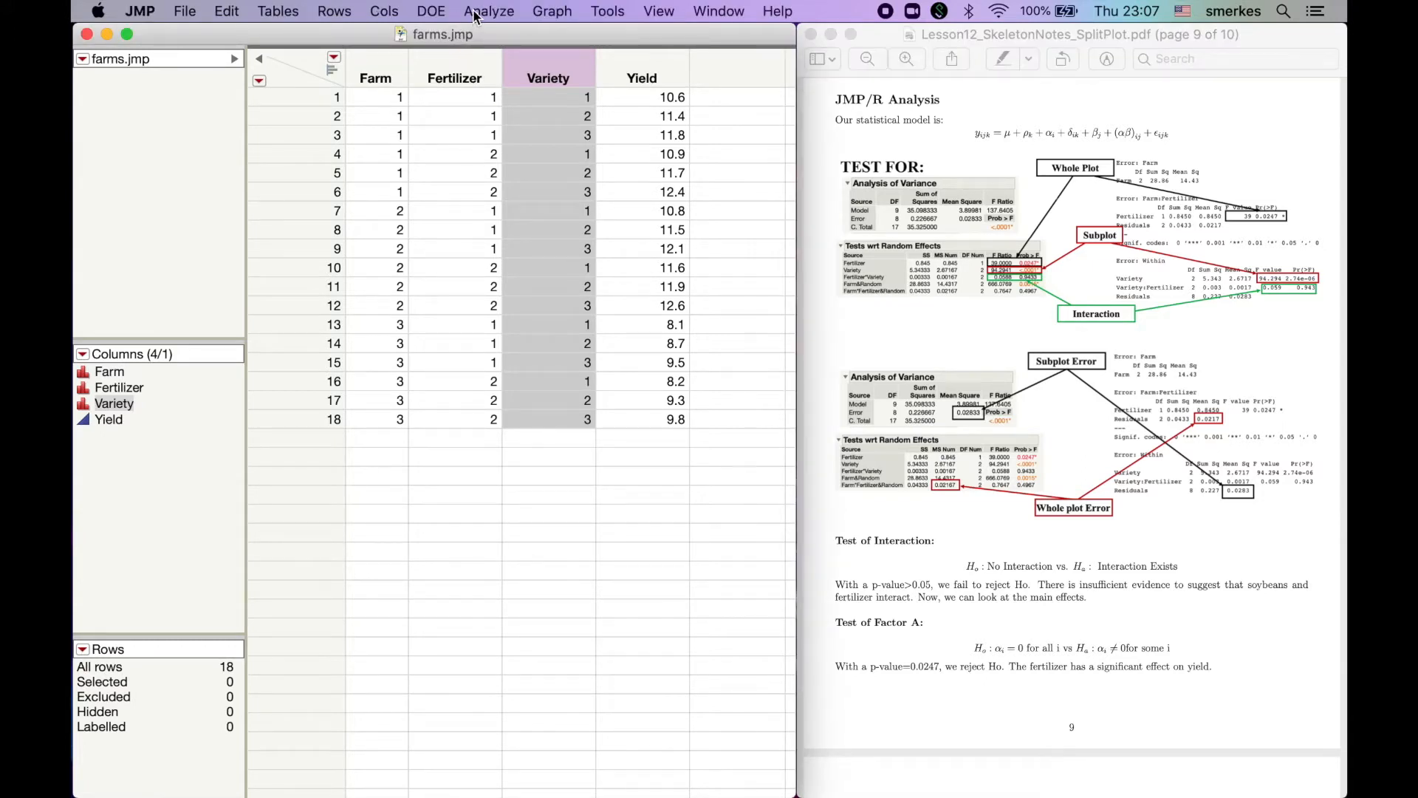
pyautogui.click(474, 14)
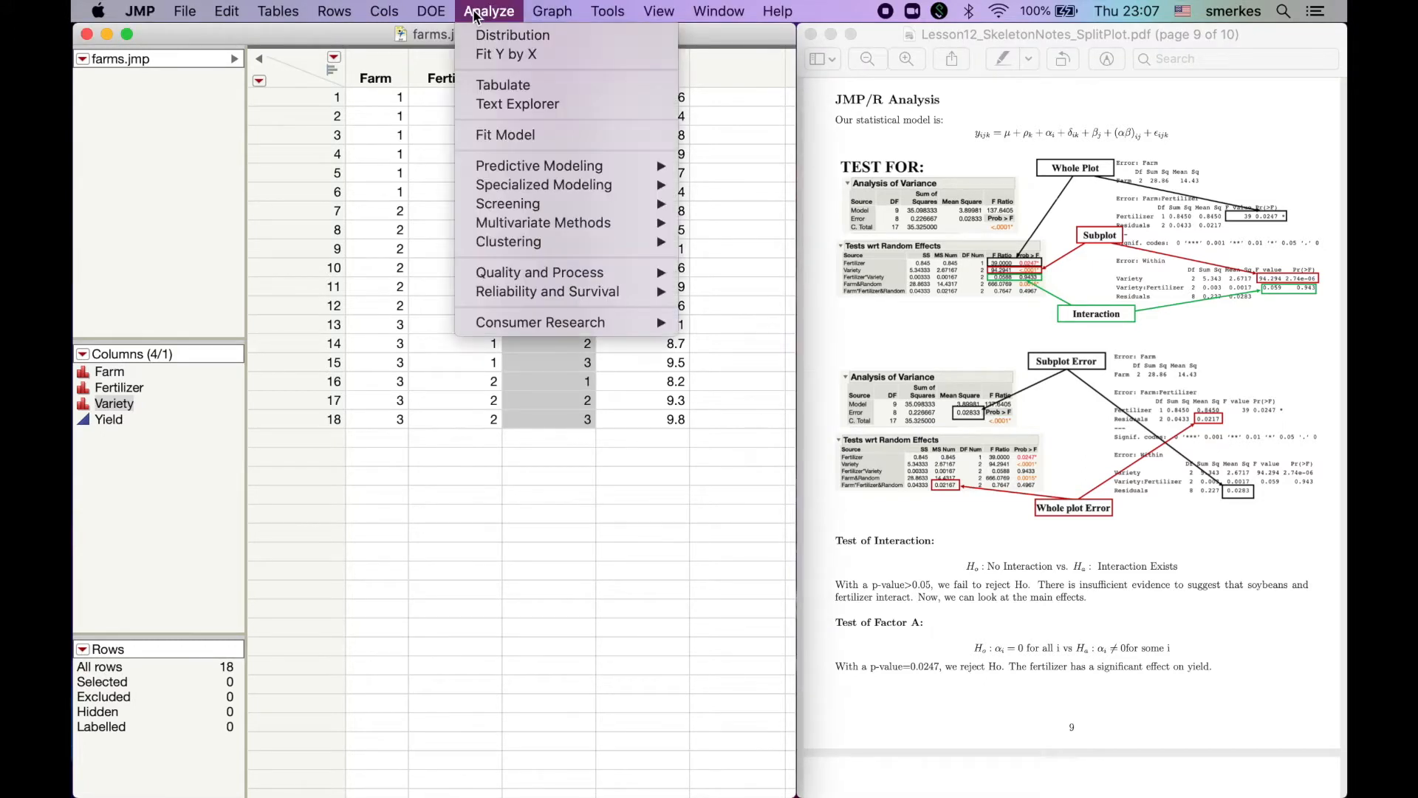
pyautogui.click(493, 135)
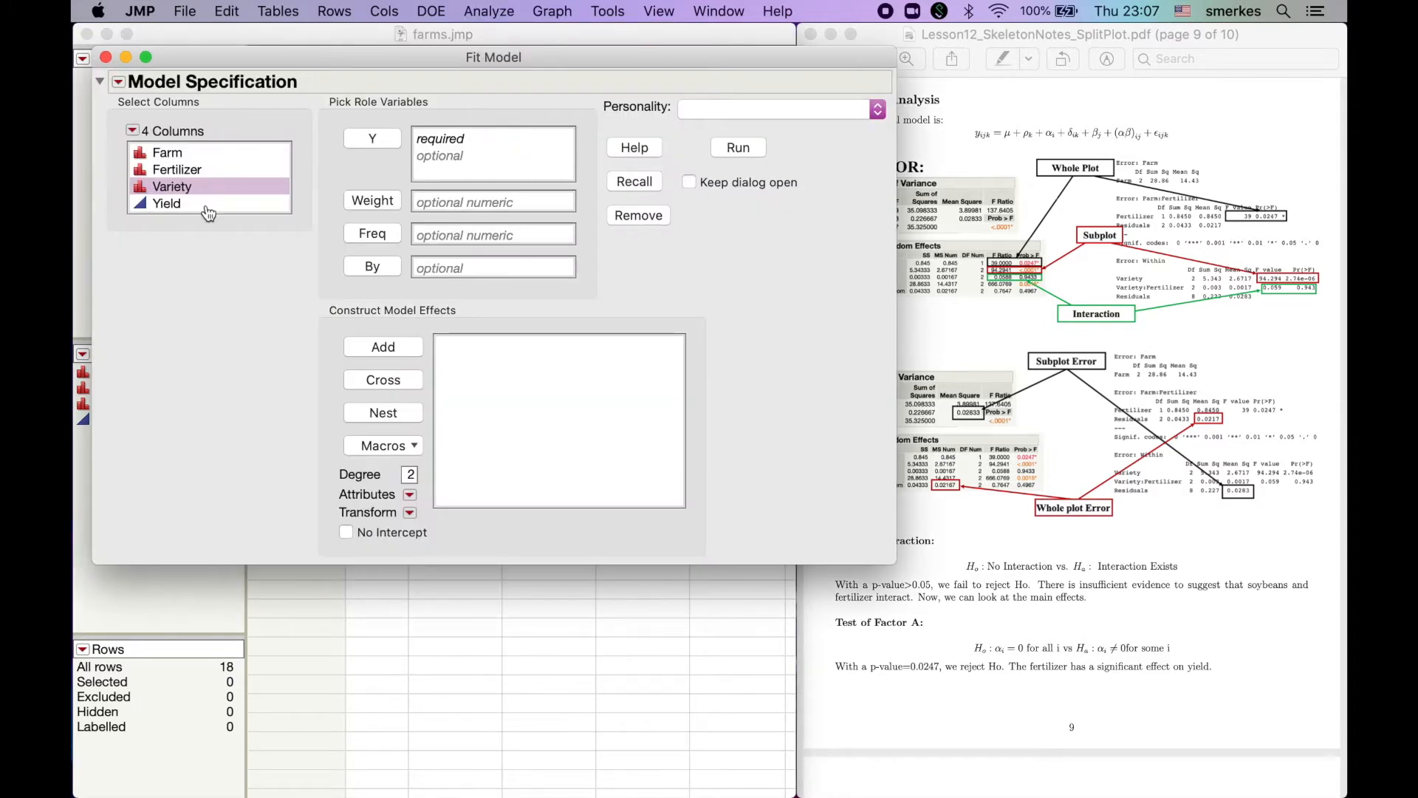
pyautogui.click(207, 207)
pyautogui.click(365, 142)
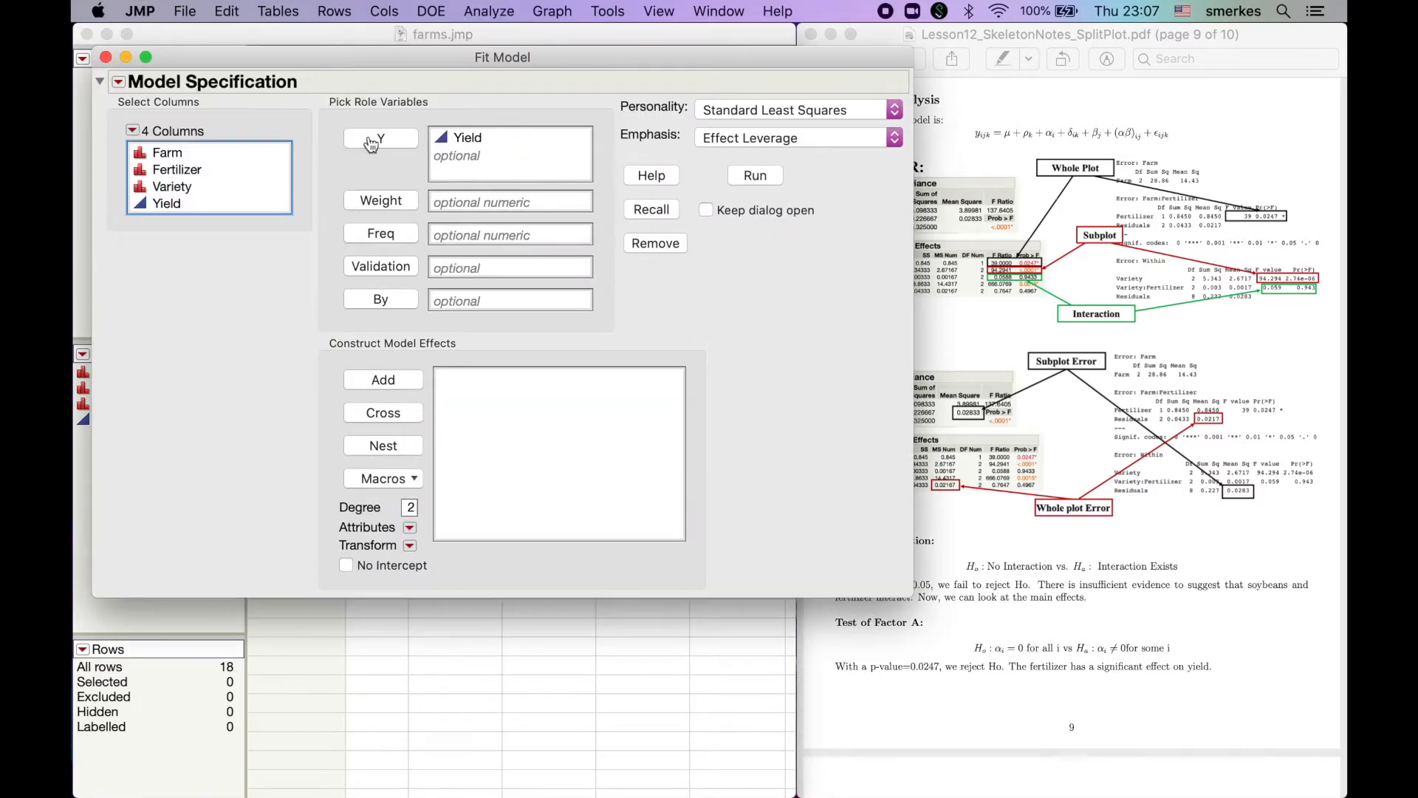
pyautogui.moveTo(910, 53); pyautogui.dragTo(789, 49)
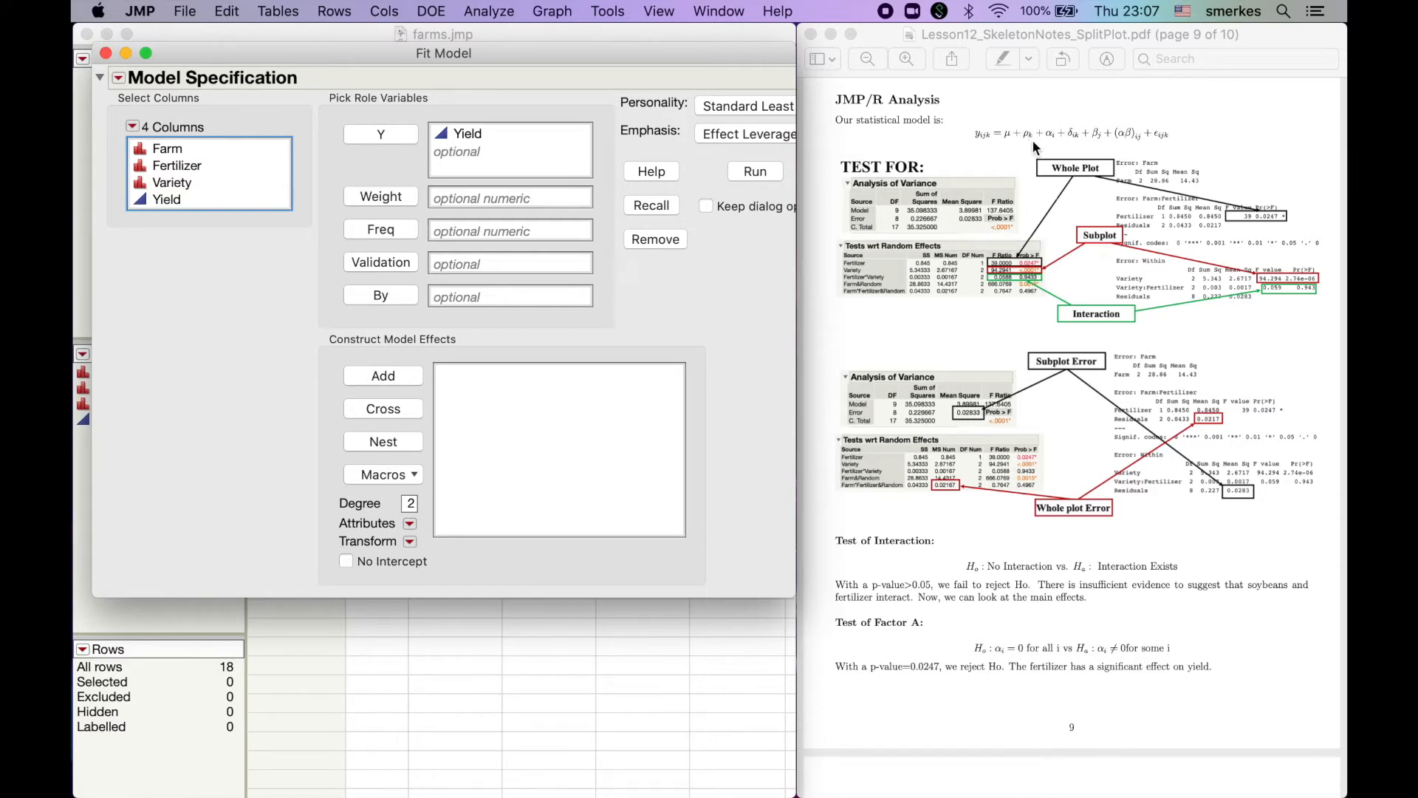
# Add Farm and Fertilizer as main effects in the model specification
pyautogui.click(196, 149)
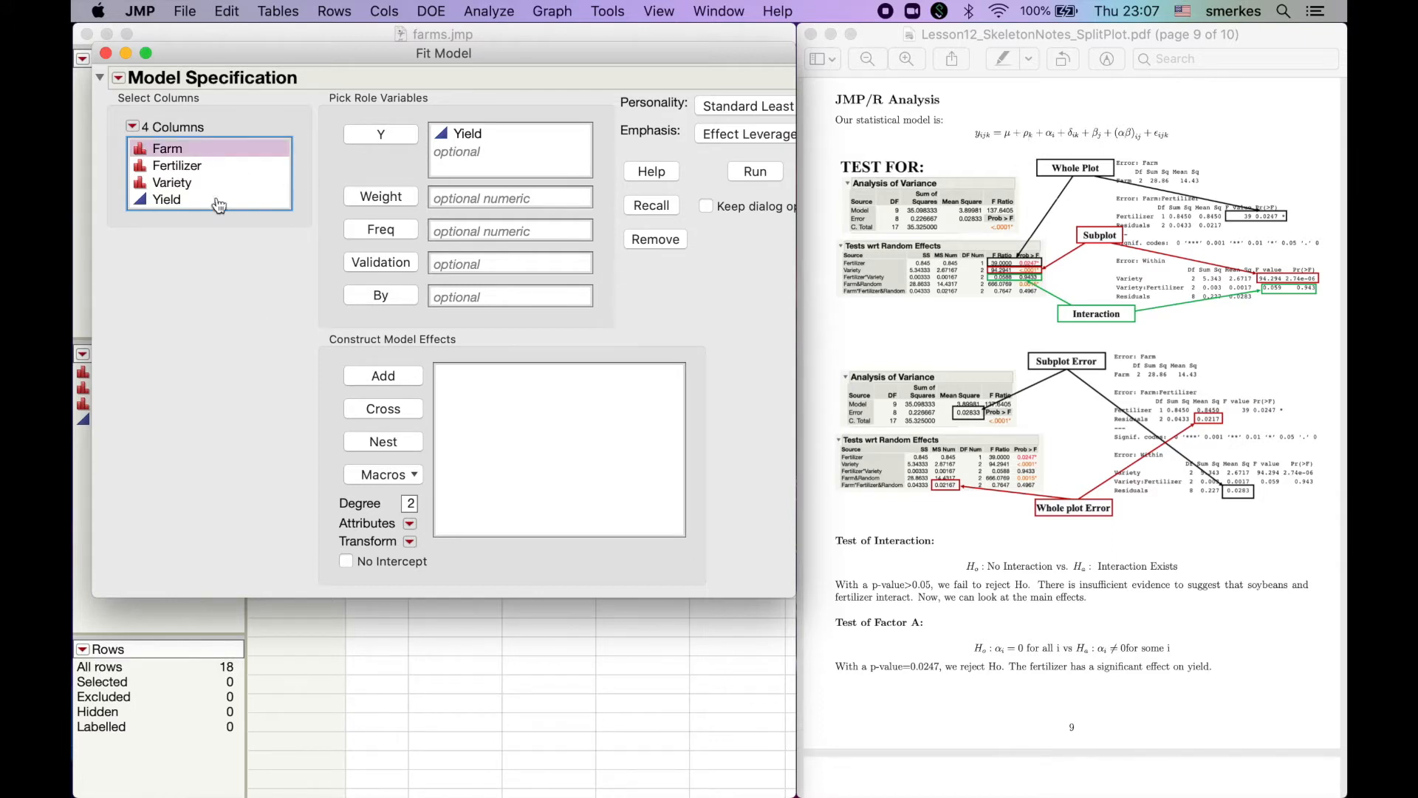
pyautogui.click(379, 377)
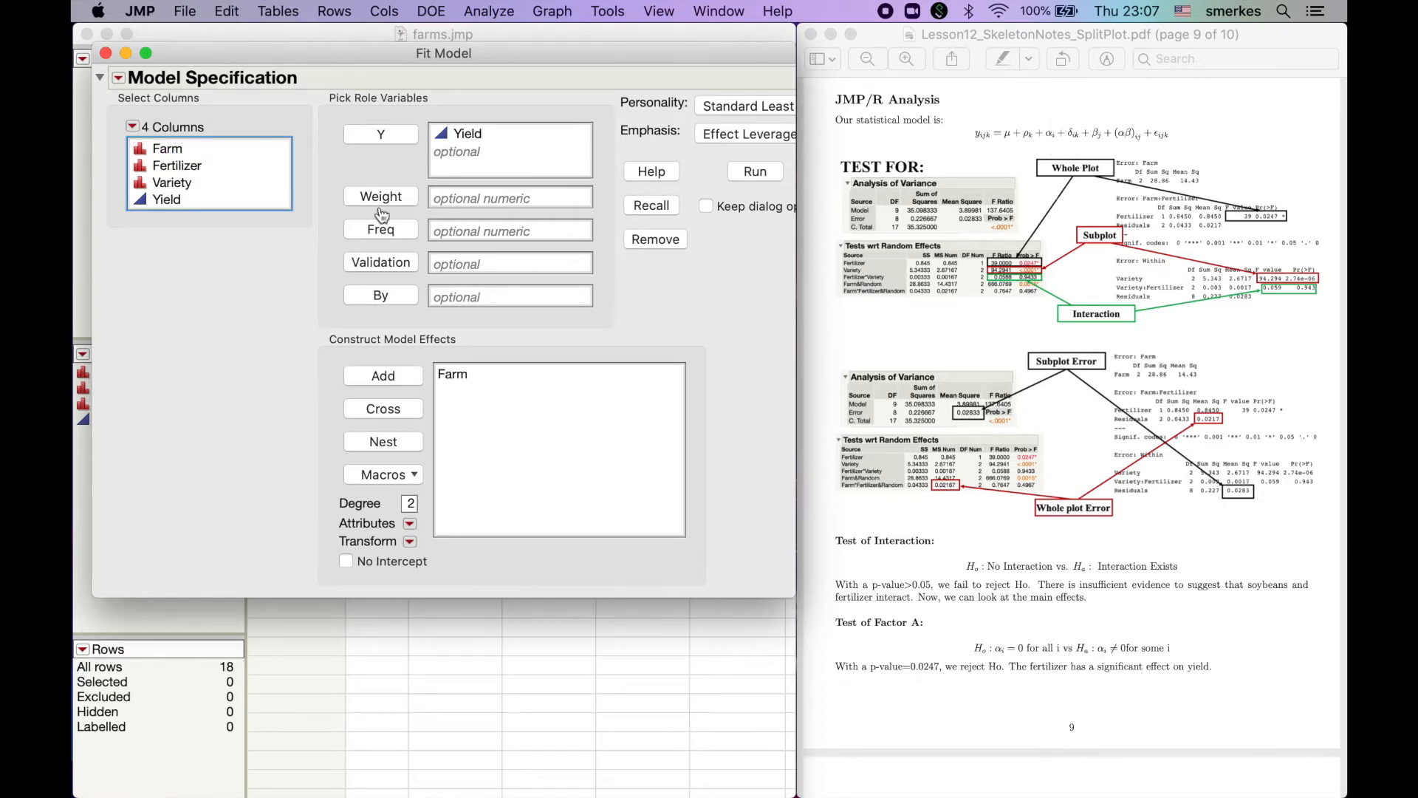
pyautogui.click(222, 176)
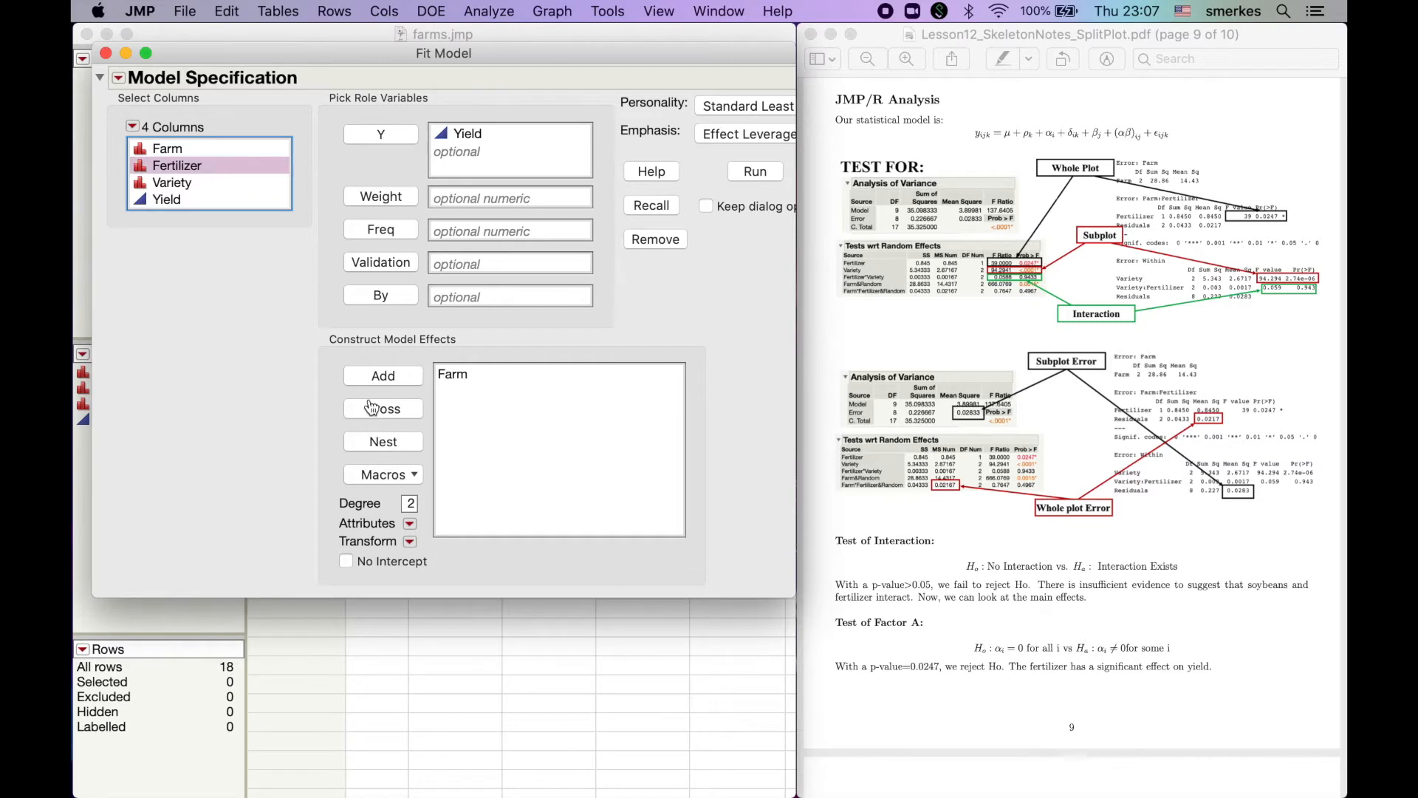
pyautogui.click(377, 379)
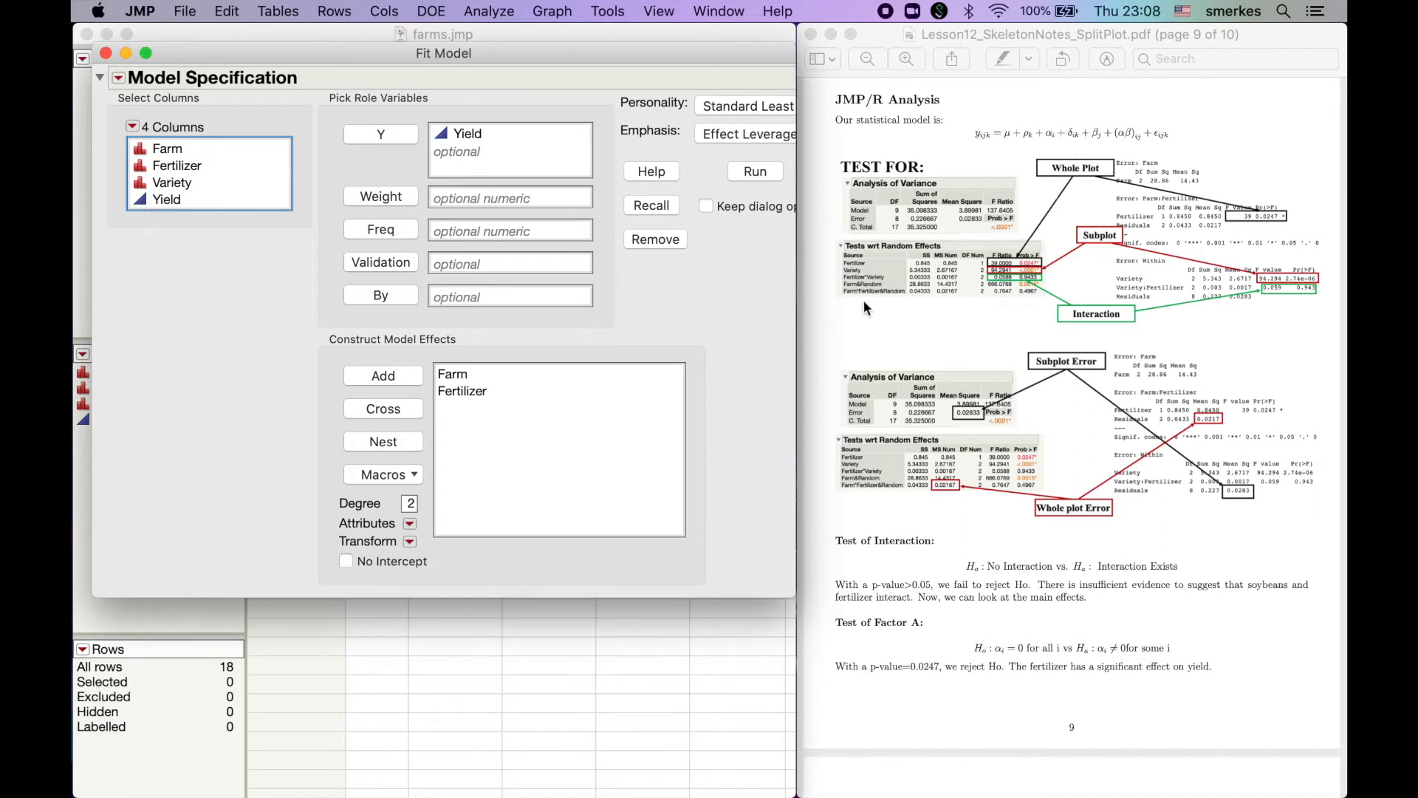
# Cross Farm with Fertilizer as a model effect and give the Farm*Fertilizer term the Random Effect attribute
pyautogui.click(170, 150)
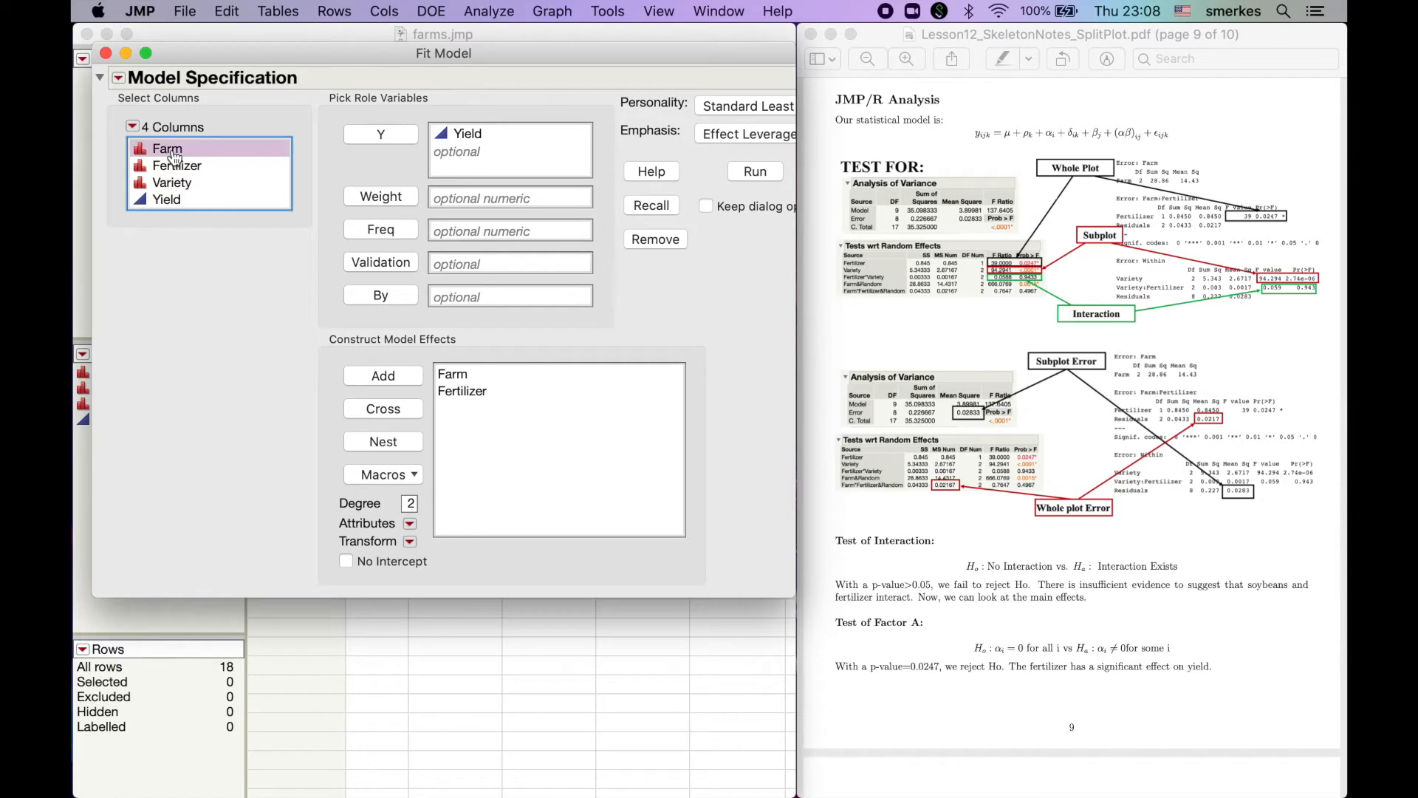
pyautogui.moveTo(175, 156); pyautogui.dragTo(174, 158)
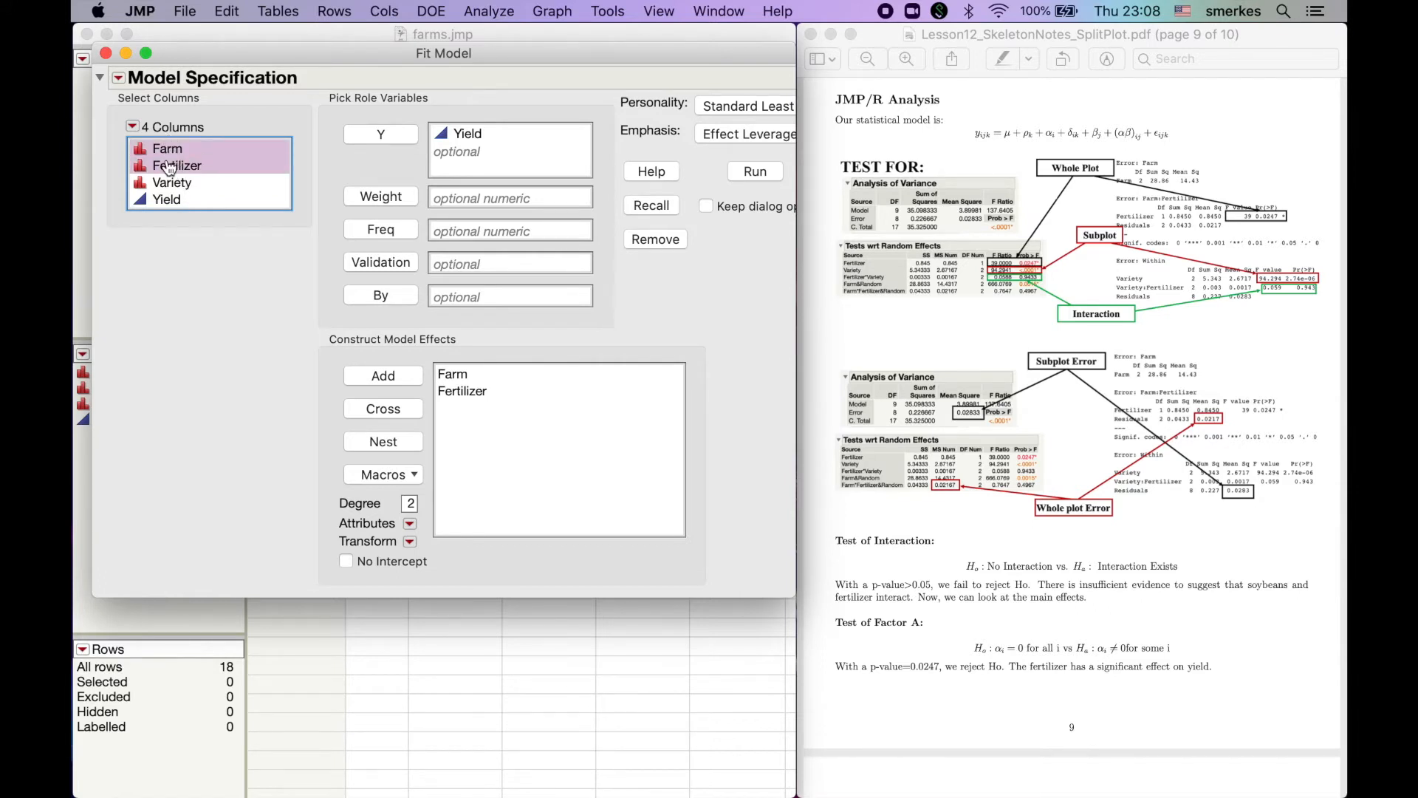
pyautogui.click(362, 418)
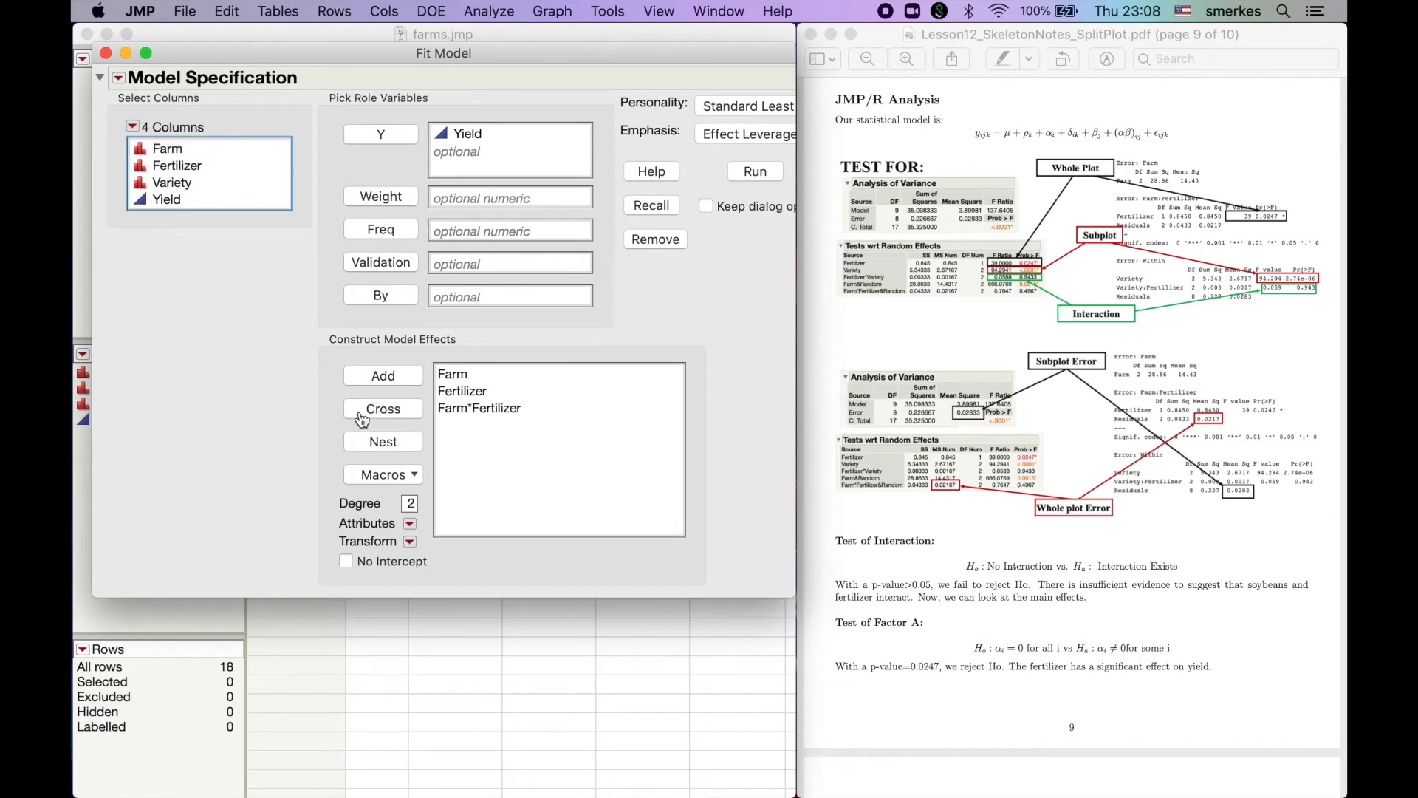
pyautogui.click(481, 420)
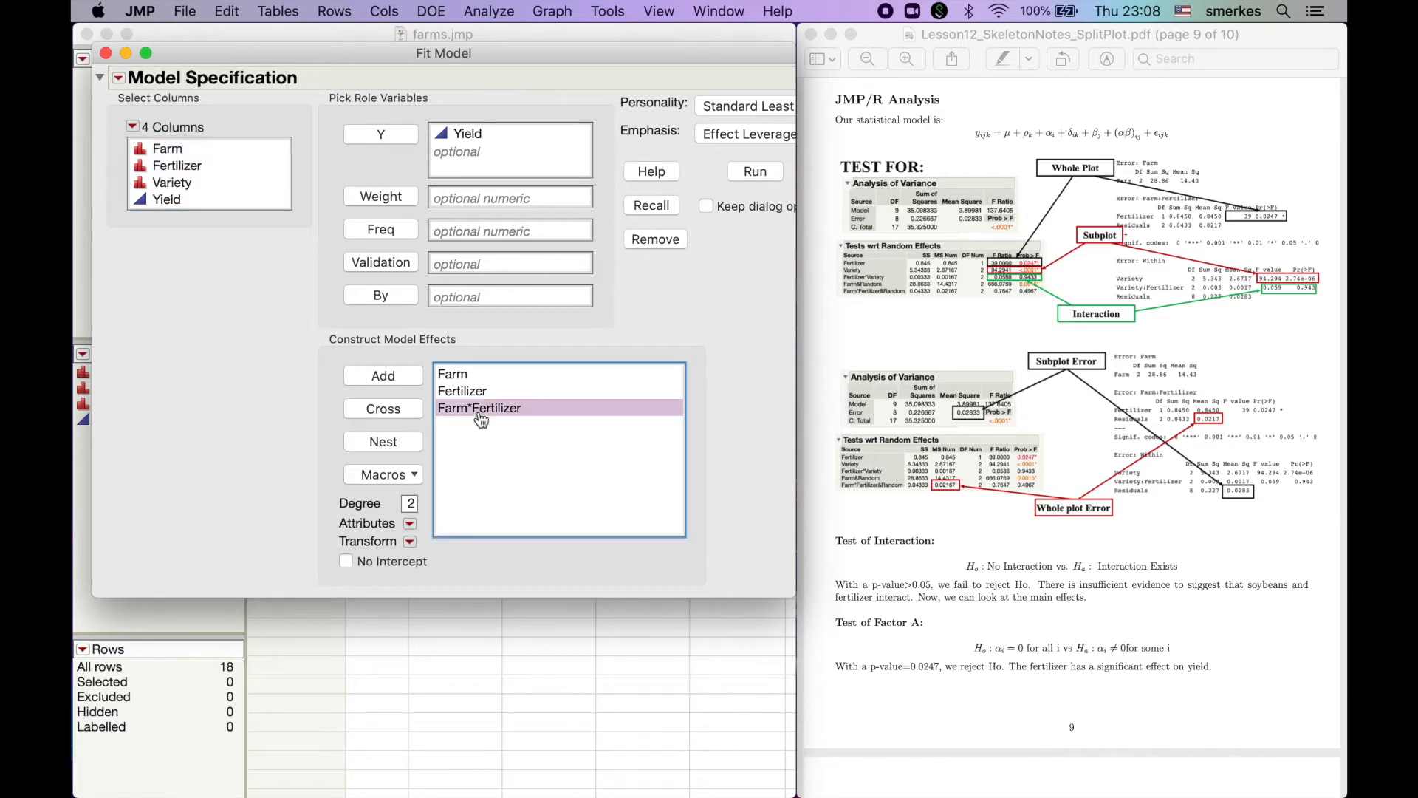
pyautogui.click(408, 524)
pyautogui.click(417, 538)
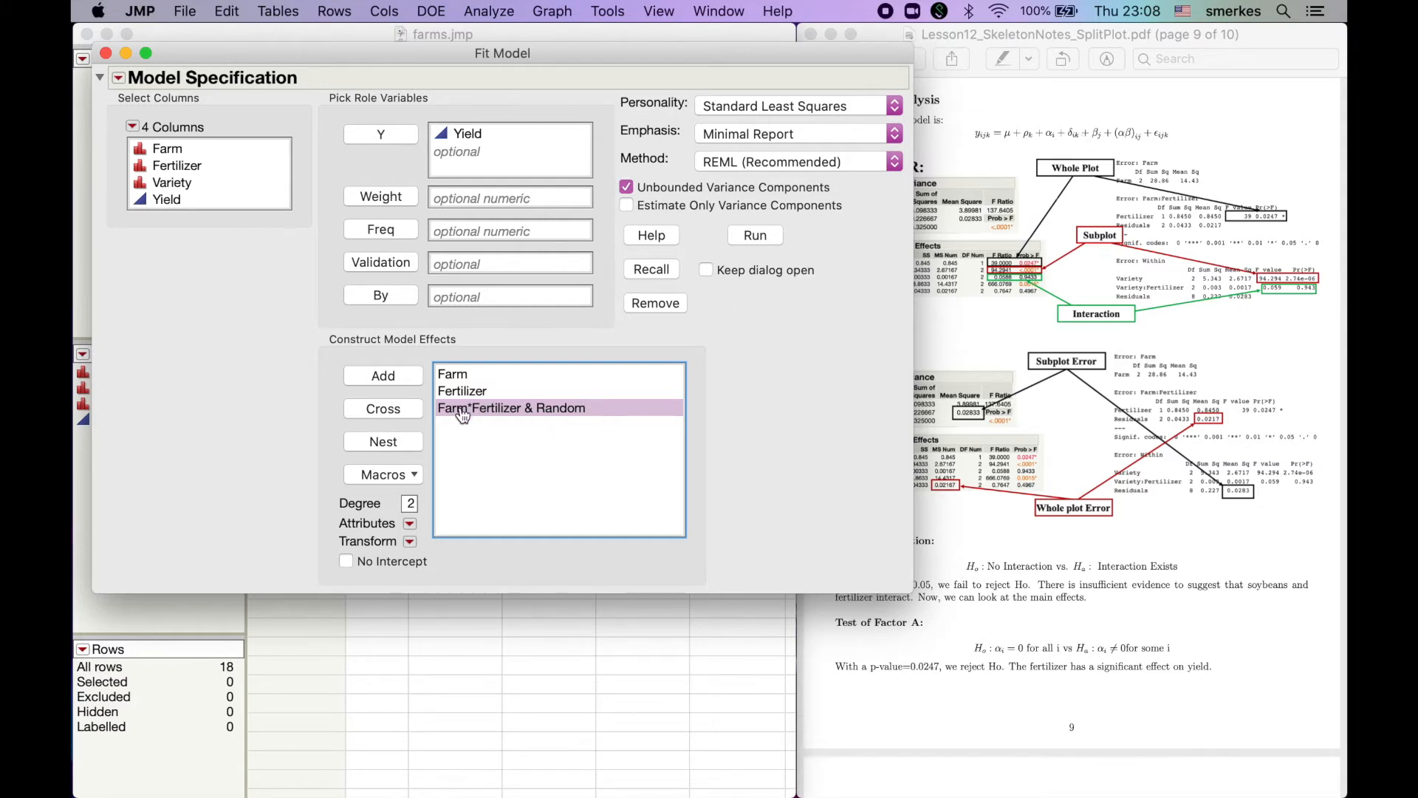
pyautogui.click(500, 459)
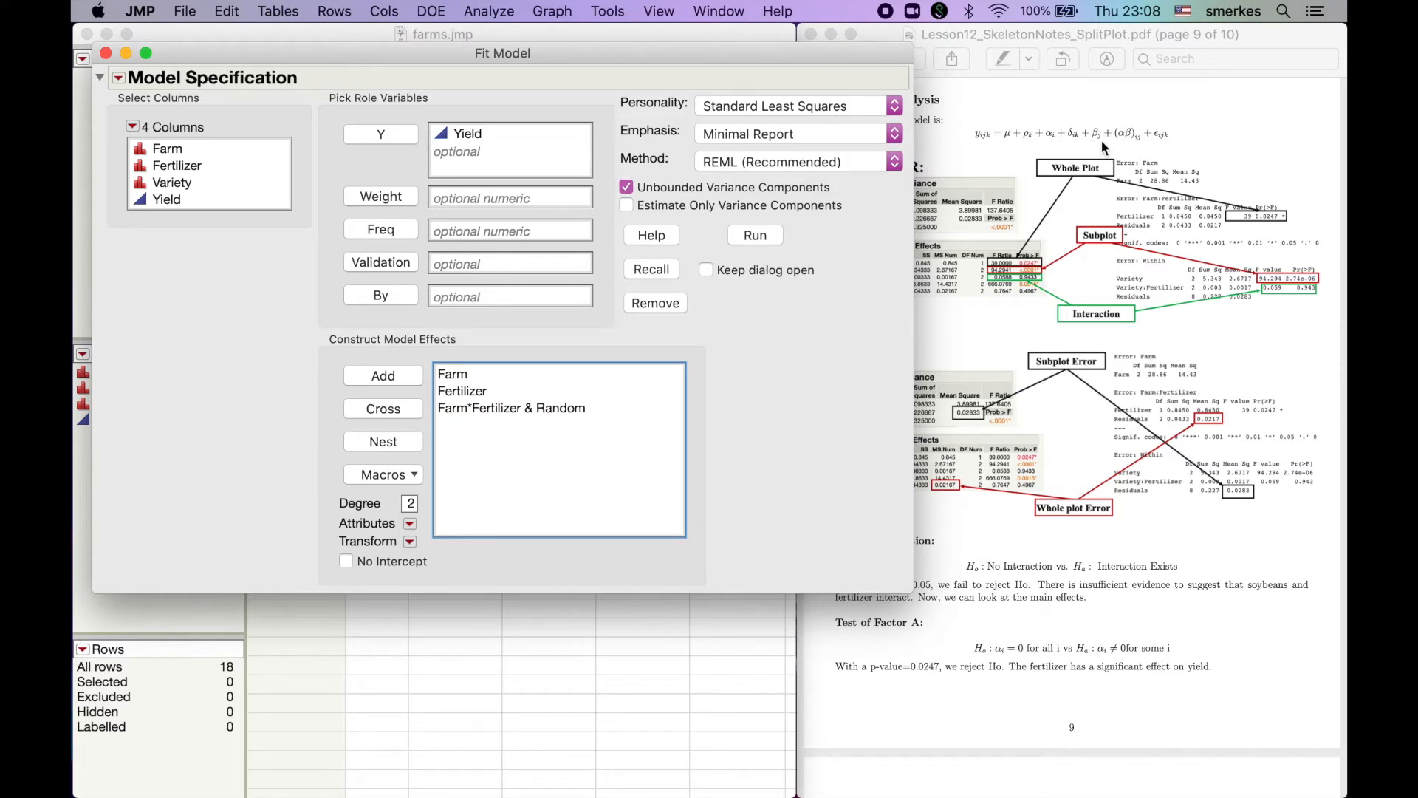
# Add Variety as a fixed main effect in the model specification
pyautogui.click(186, 184)
pyautogui.click(394, 379)
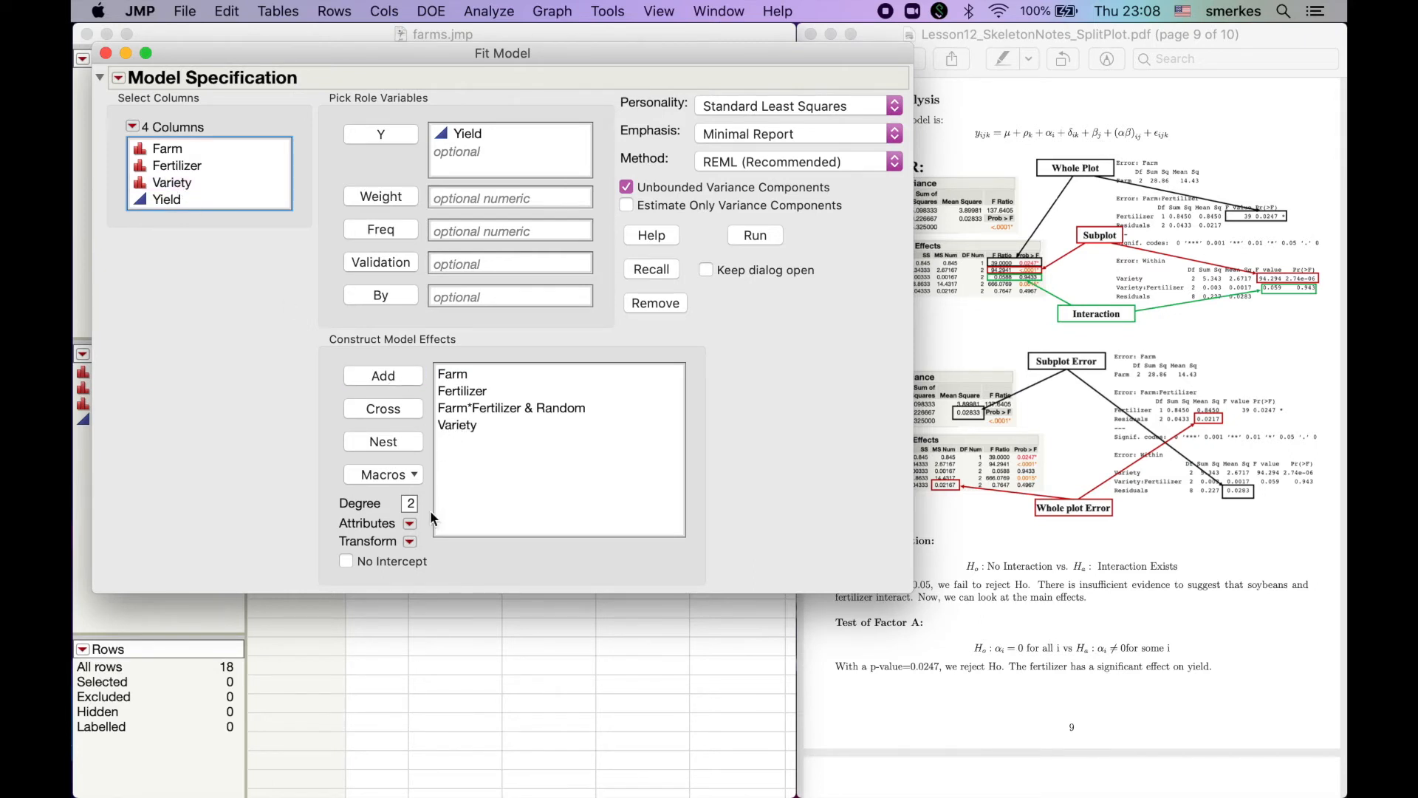
pyautogui.click(409, 523)
pyautogui.click(309, 493)
# Cross Fertilizer with Variety to include the Fertilizer*Variety interaction among the model effects
pyautogui.click(169, 167)
pyautogui.hotkey('shift', 'Down')
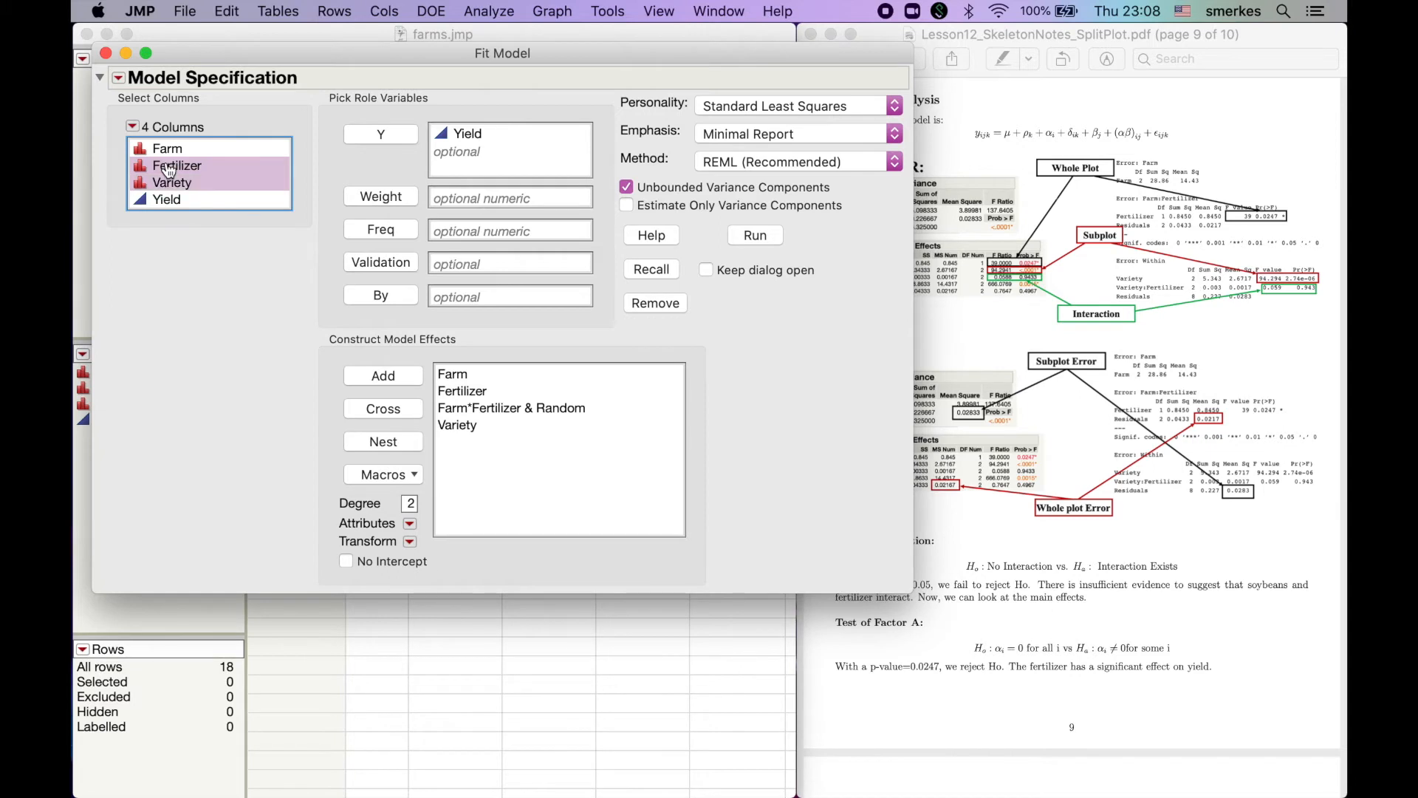
pyautogui.click(384, 378)
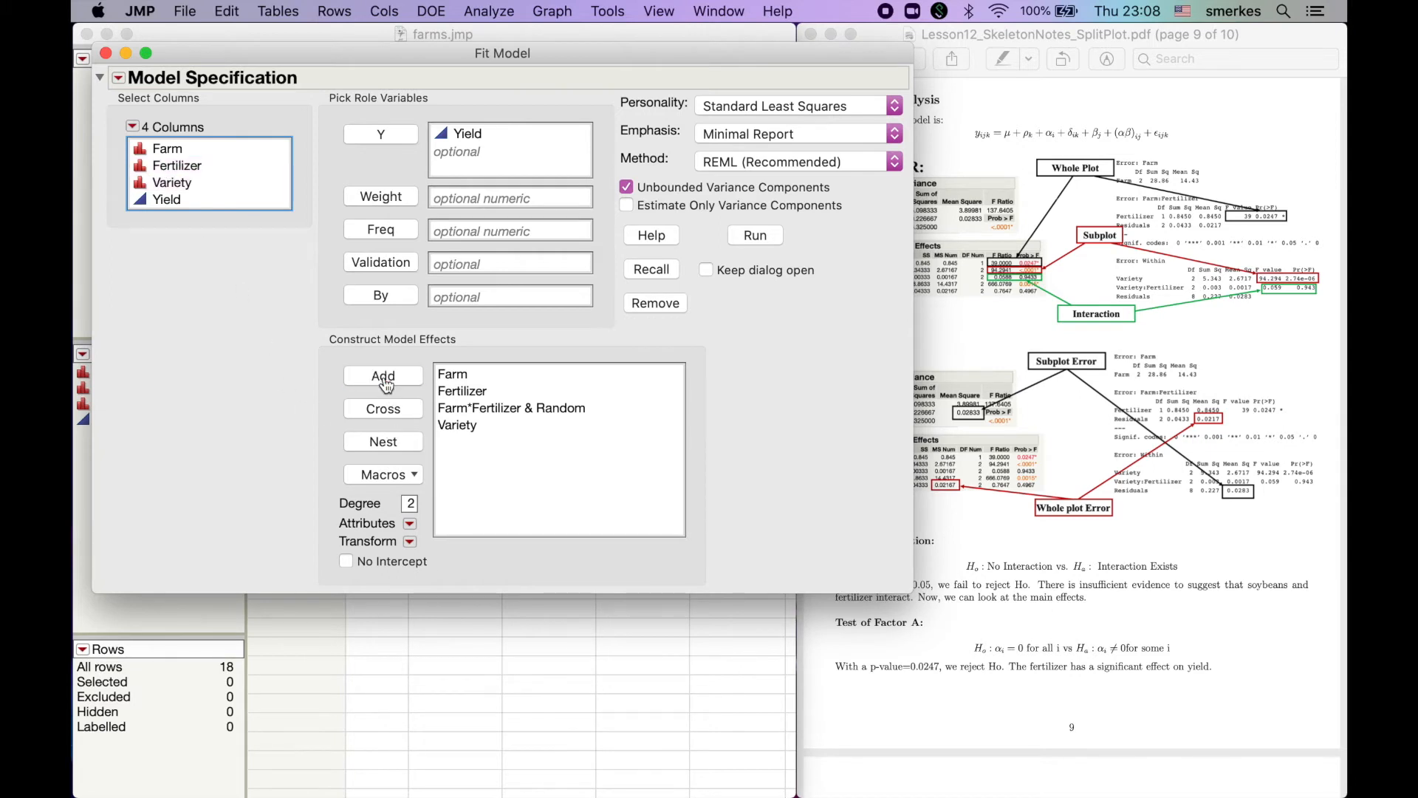
pyautogui.click(191, 171)
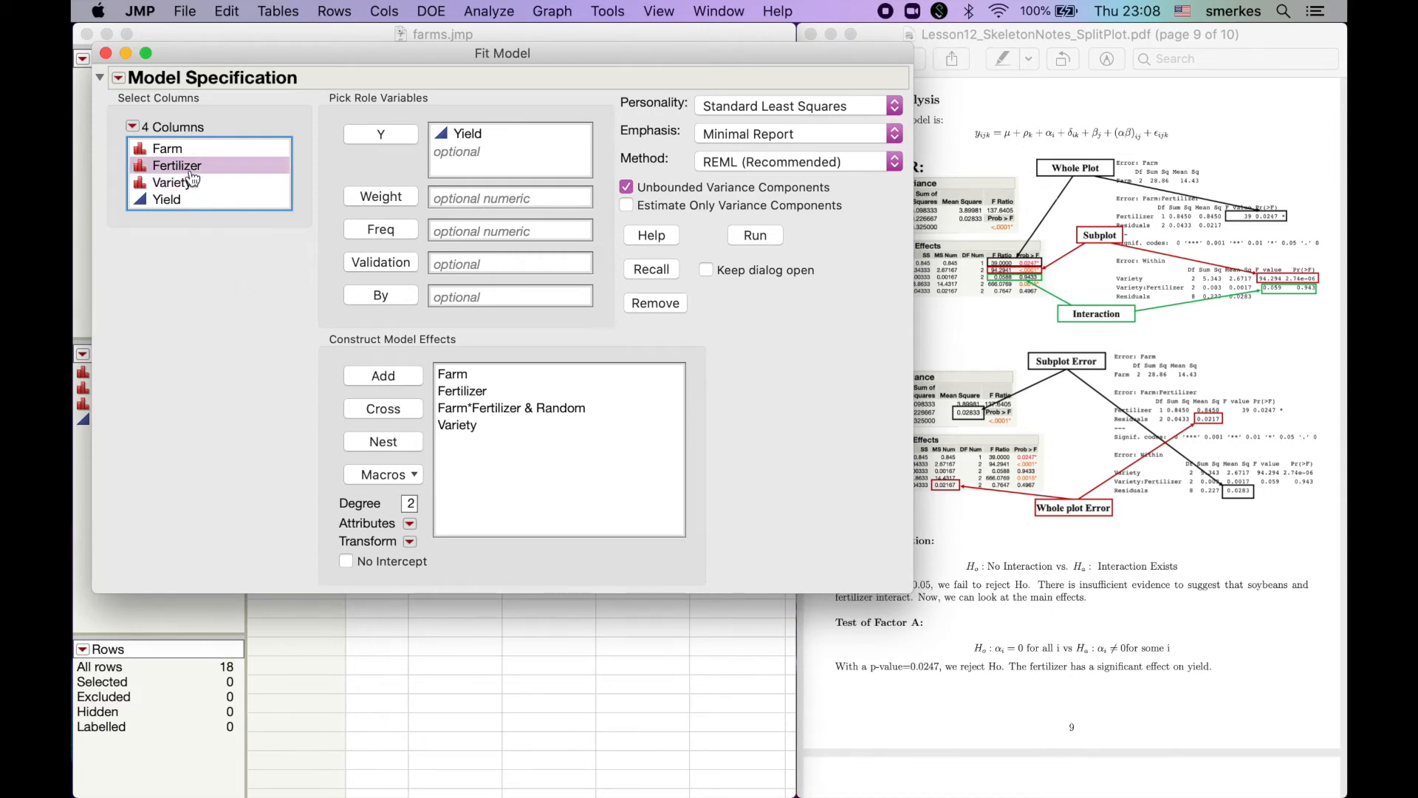
pyautogui.keyDown('shift'); pyautogui.click(191, 182); pyautogui.keyUp('shift')
pyautogui.click(384, 410)
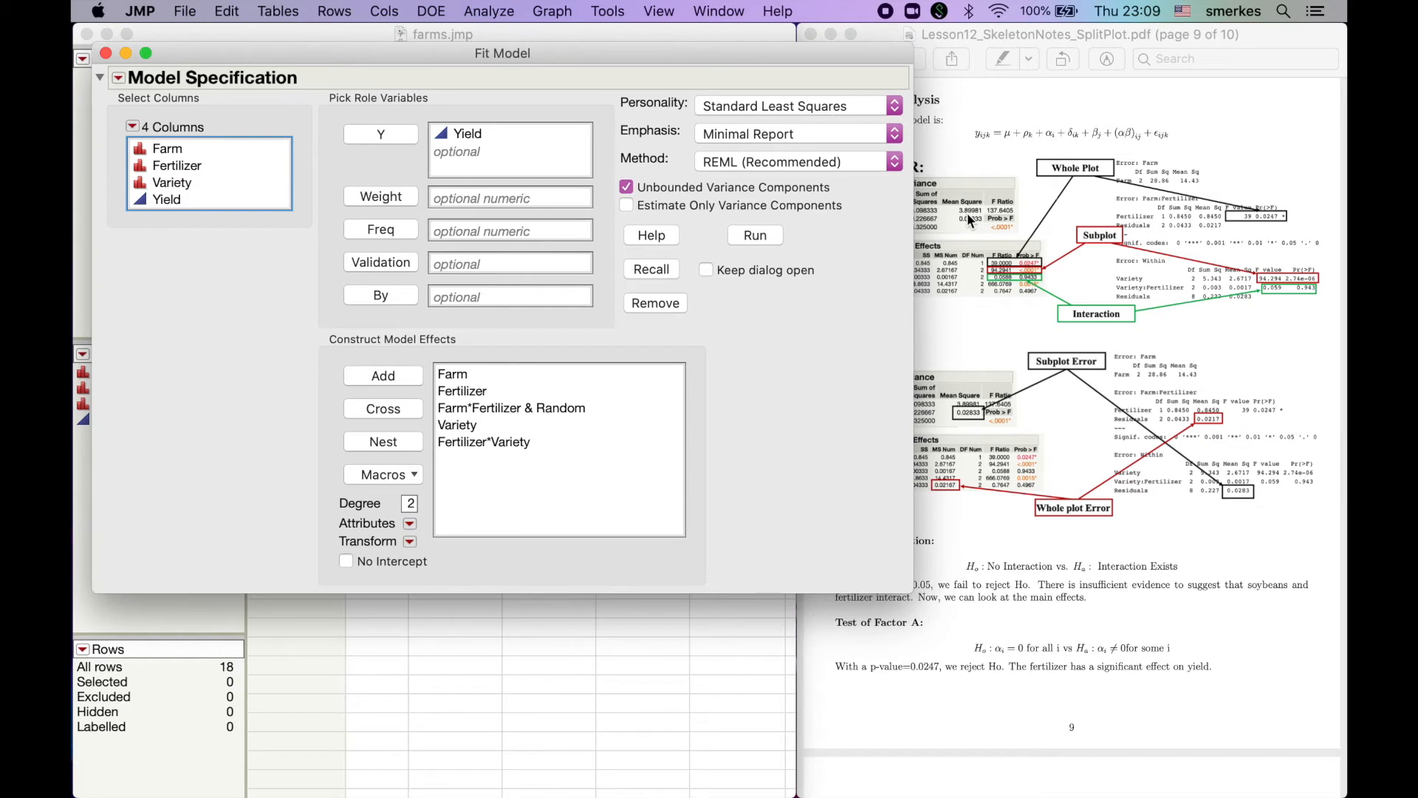
# Run the model with the EMS (Traditional) method and the Effect Leverage emphasis
pyautogui.click(795, 167)
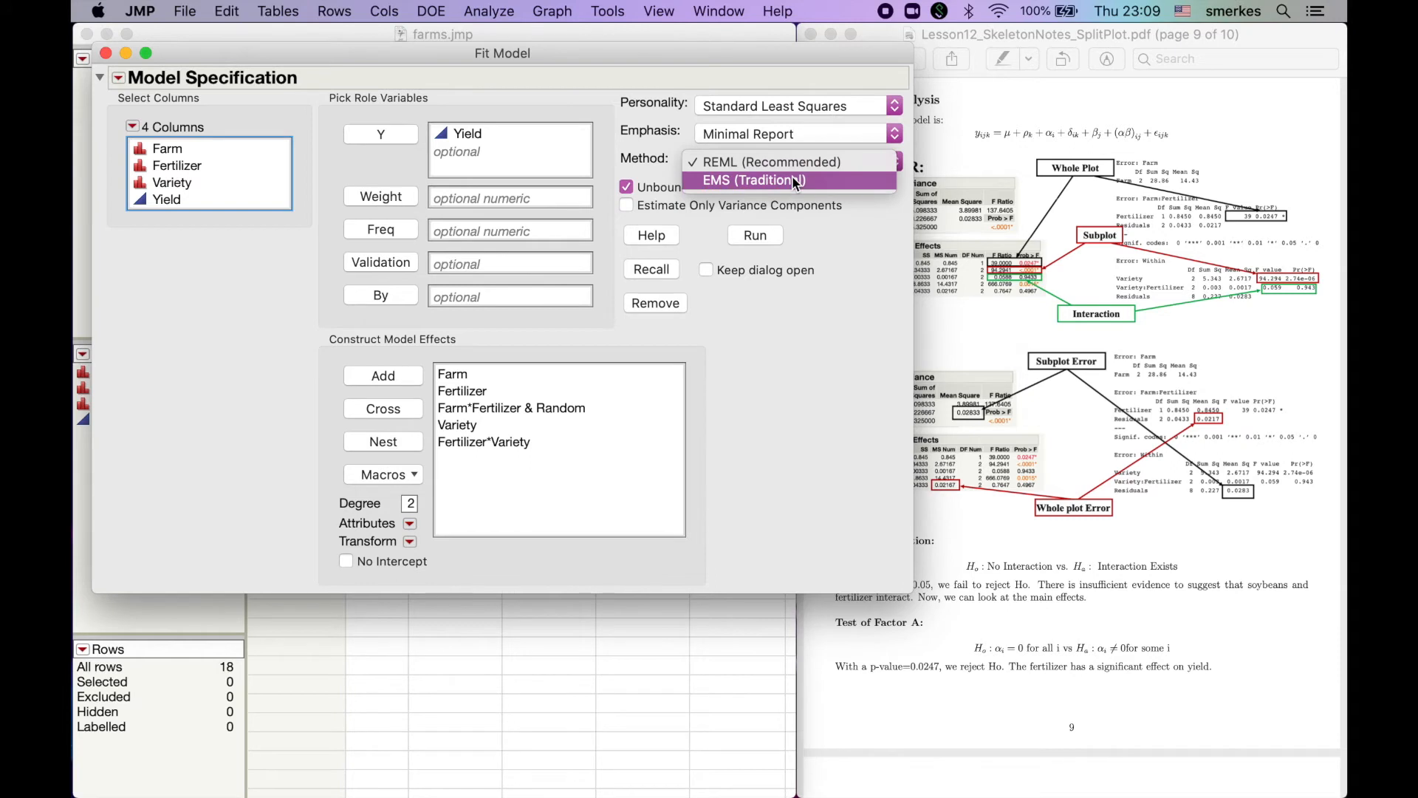
pyautogui.click(795, 182)
pyautogui.click(773, 135)
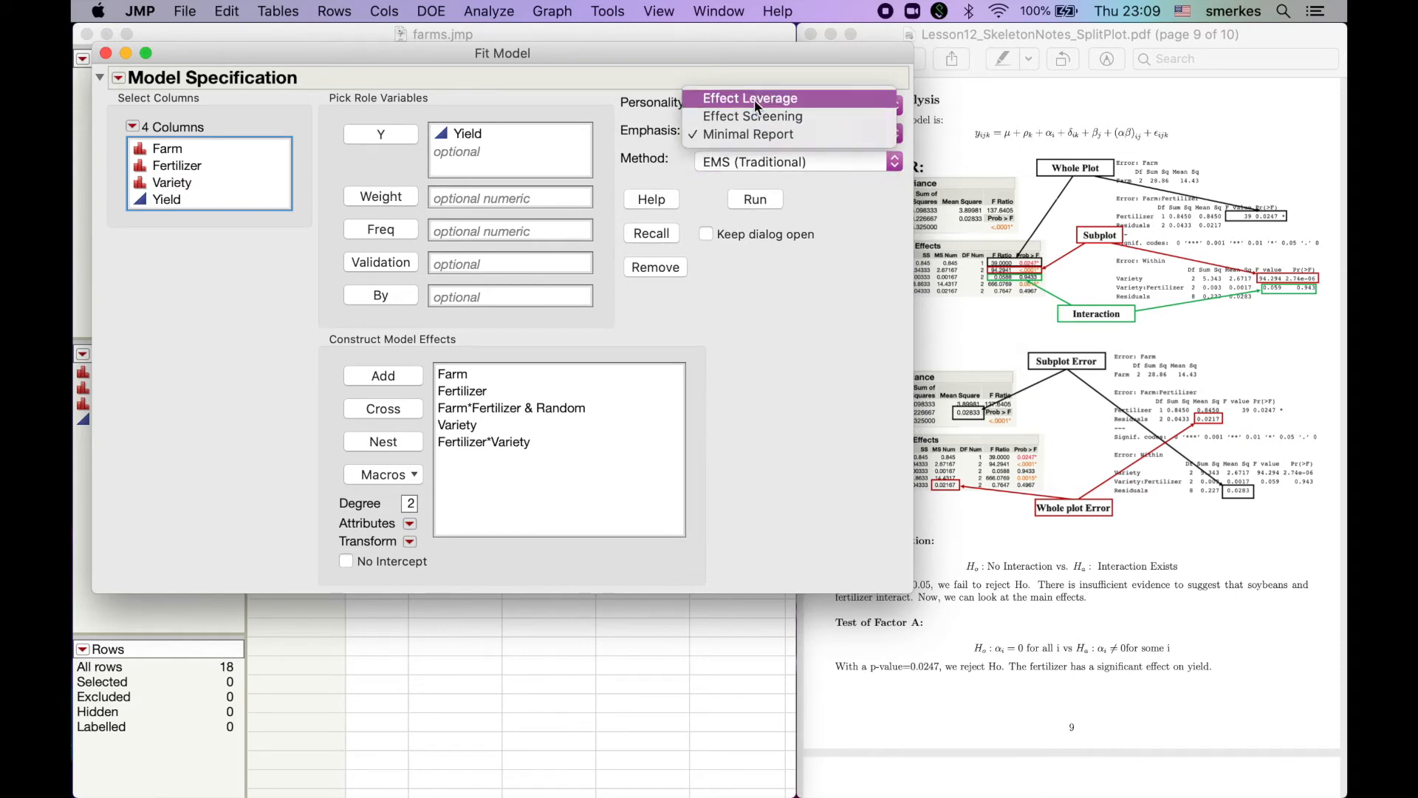
pyautogui.click(757, 105)
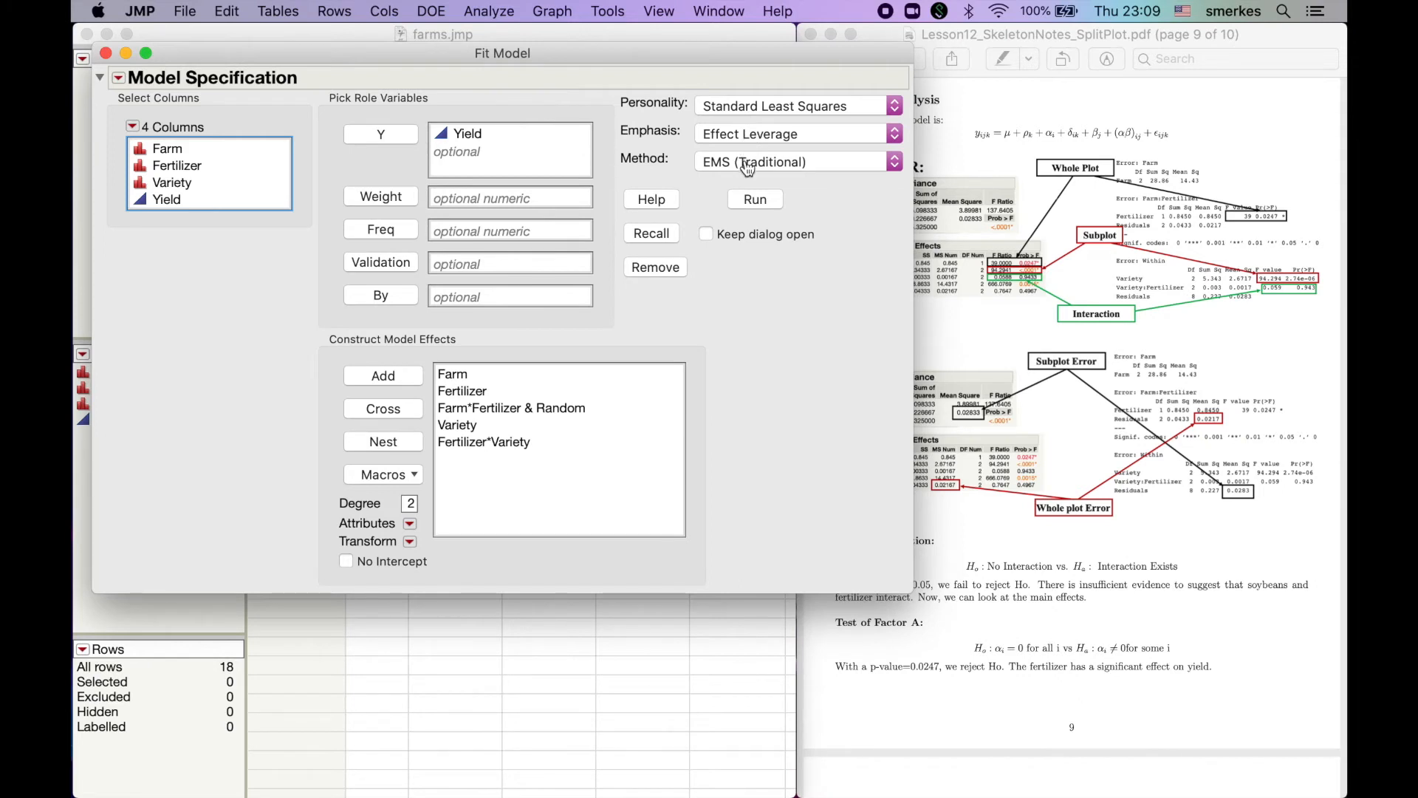
pyautogui.click(755, 206)
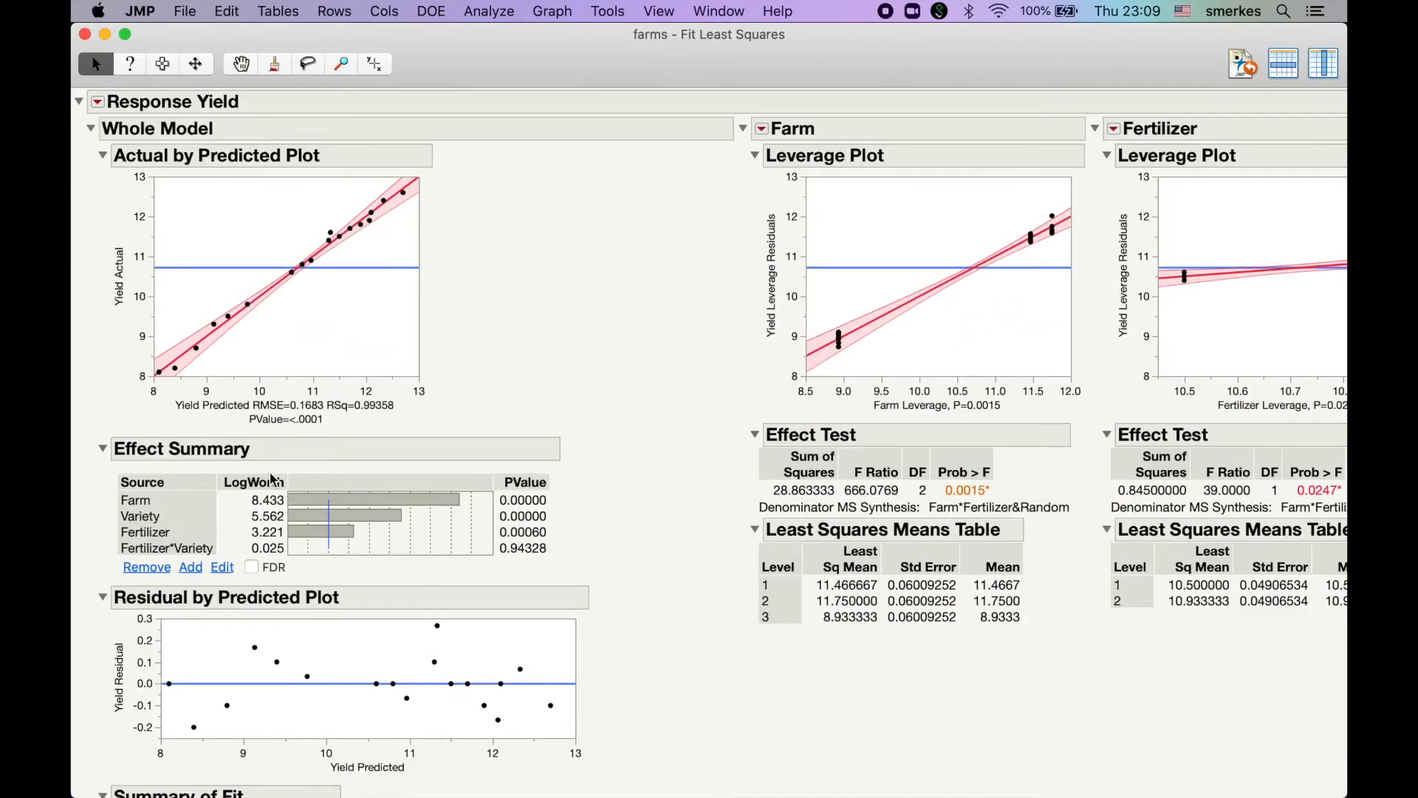
# Collapse the Parameter Estimates, Expected Mean Squares, Variance Component Estimates and Test Denominator Synthesis sections of the report
pyautogui.scroll(-10, 271, 480)
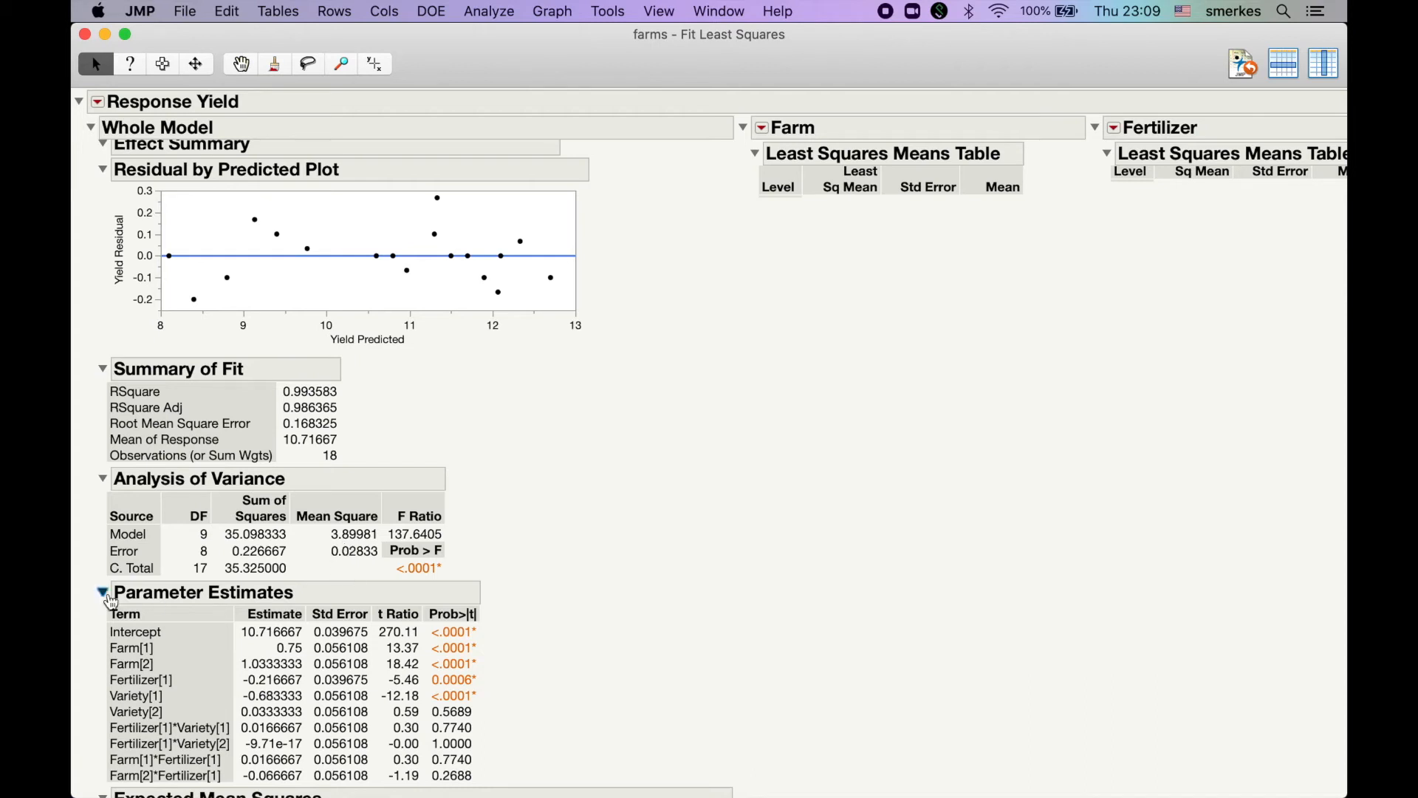
pyautogui.click(104, 594)
pyautogui.scroll(-3, 110, 600)
pyautogui.click(104, 514)
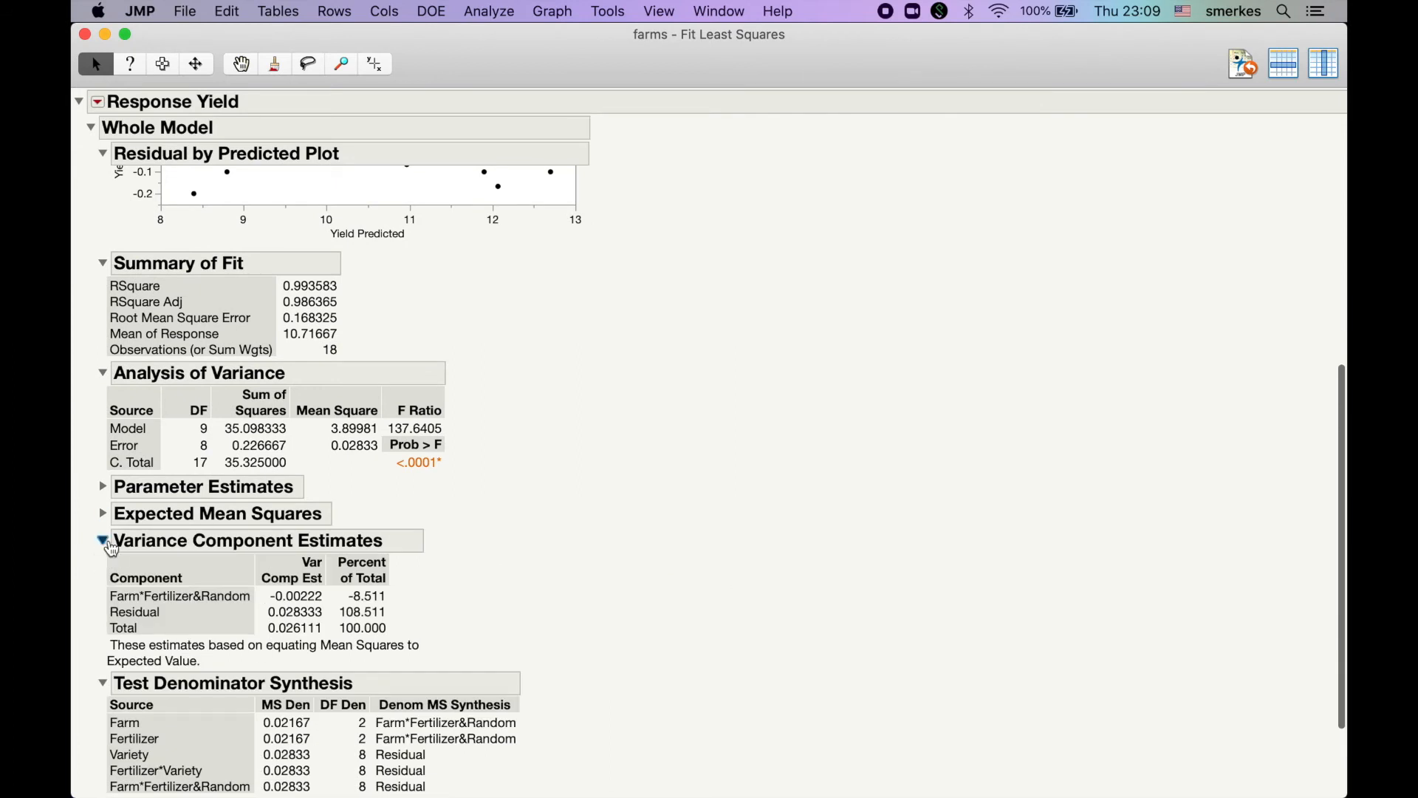
pyautogui.click(102, 540)
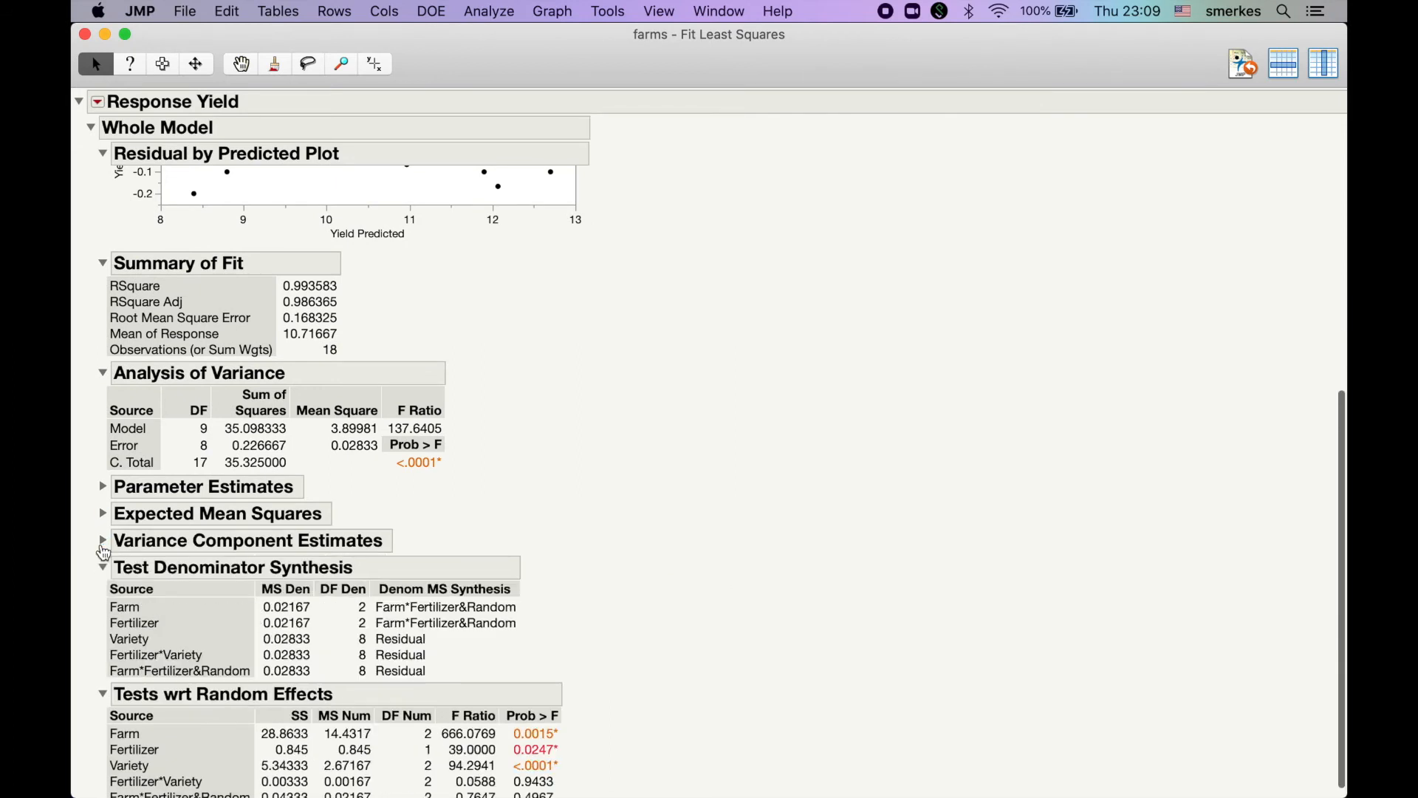
pyautogui.click(104, 571)
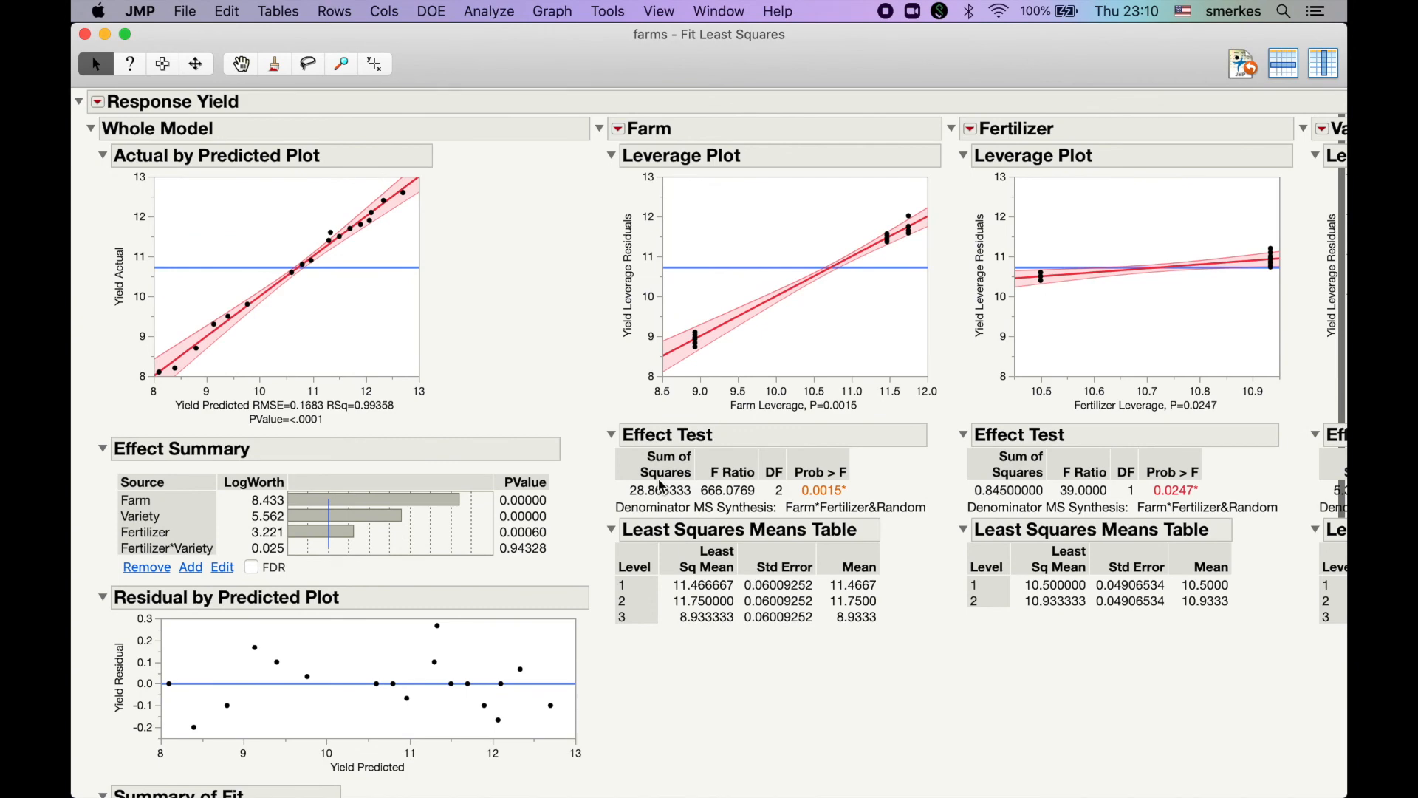
pyautogui.hscroll(10, 662, 485)
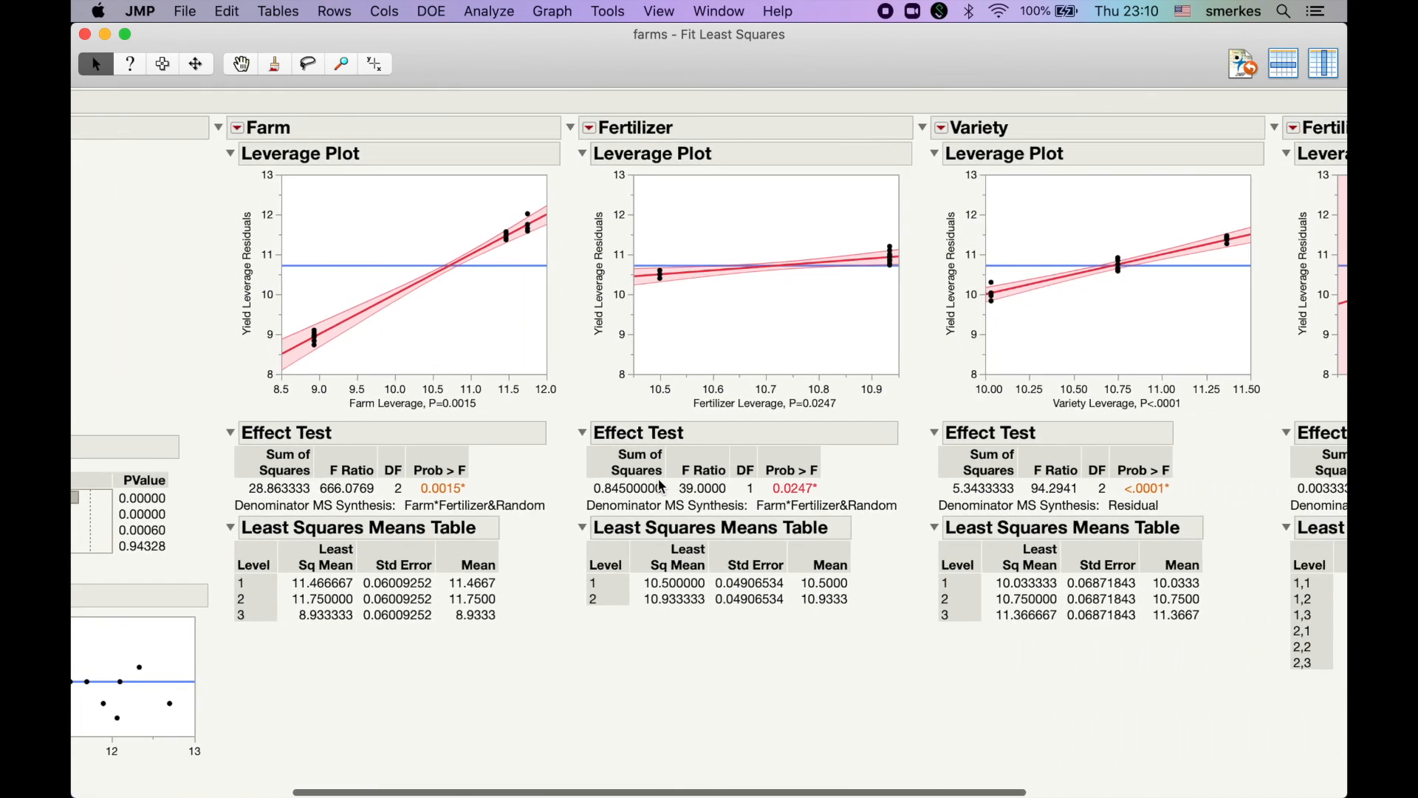
pyautogui.hscroll(5, 662, 485)
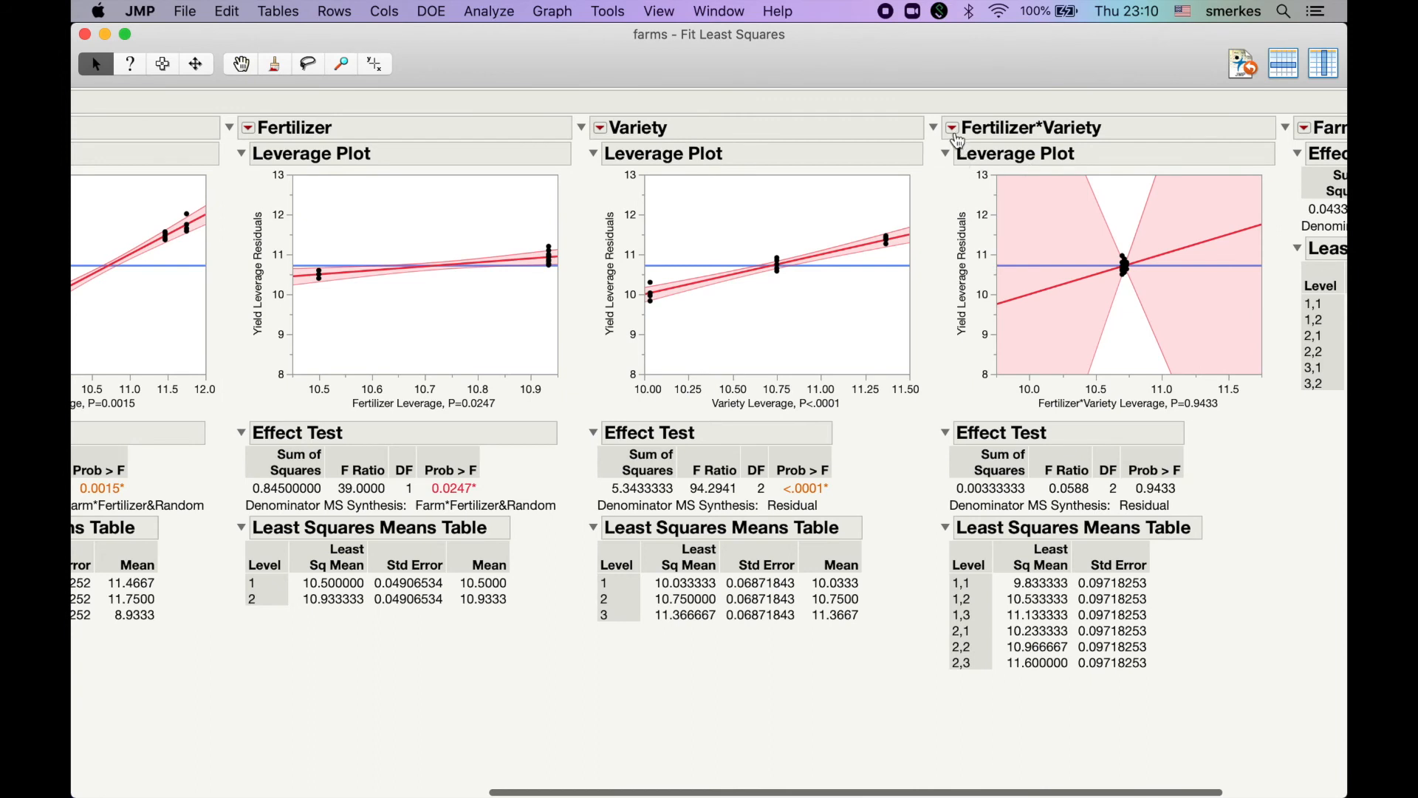
pyautogui.click(954, 130)
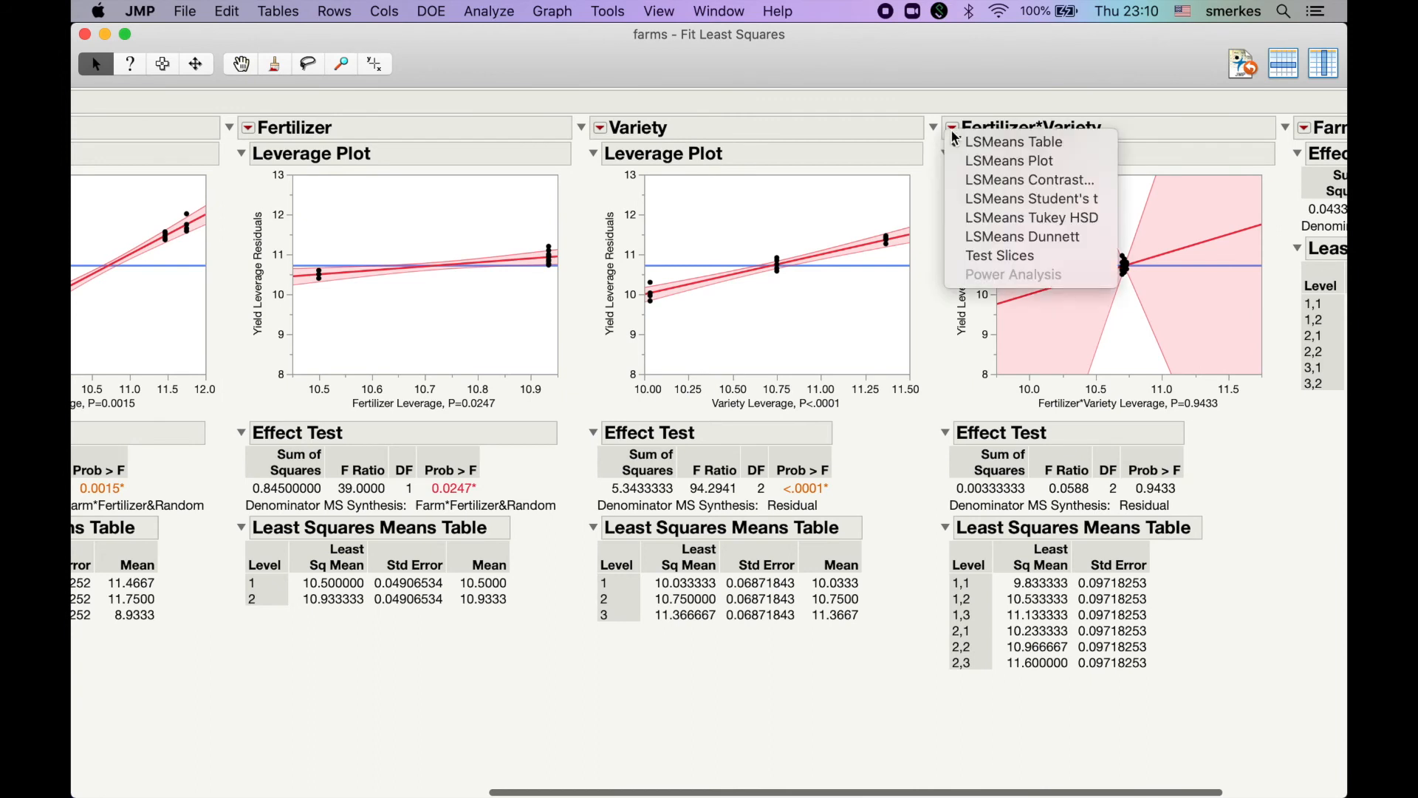
pyautogui.click(965, 168)
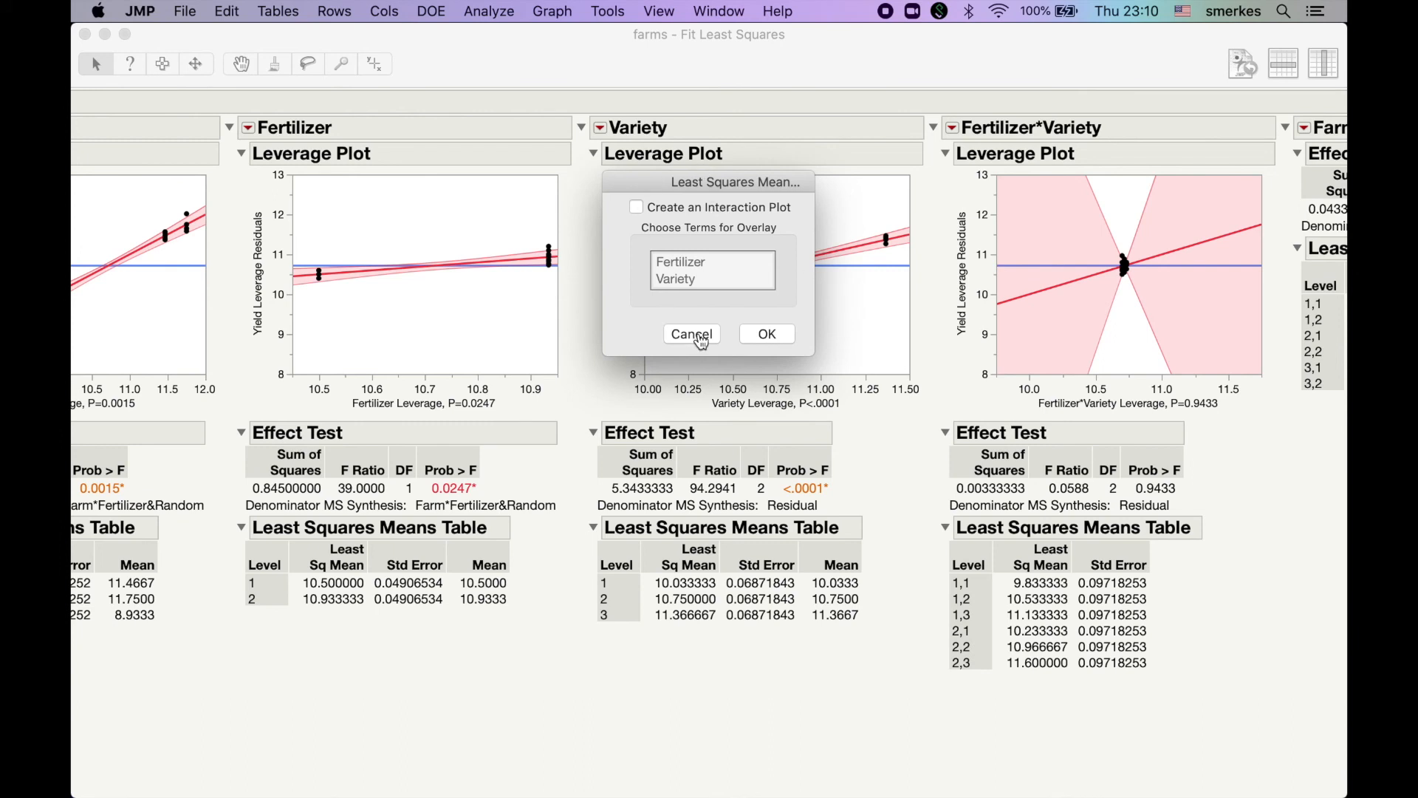
pyautogui.click(702, 341)
pyautogui.click(831, 303)
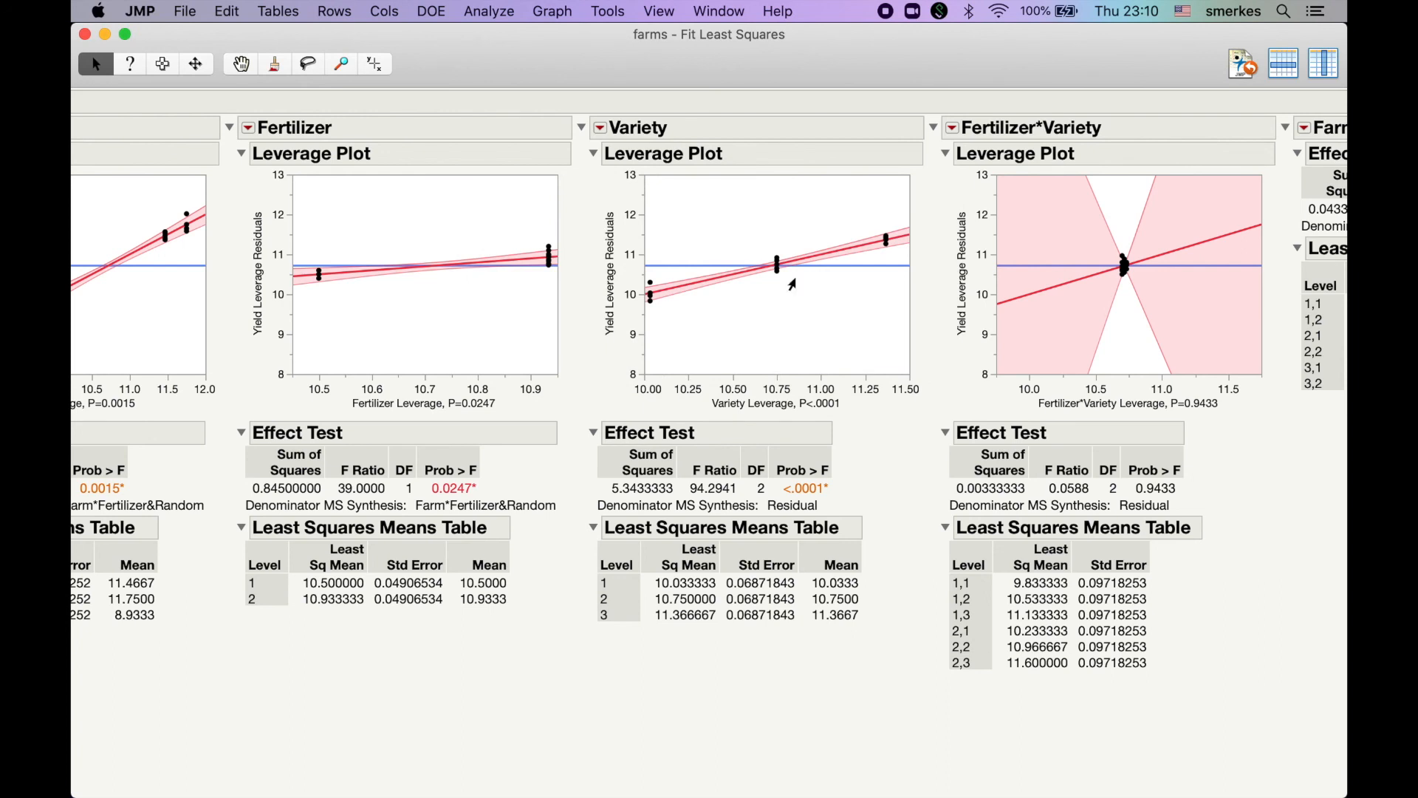
# Run the LSMeans Tukey HSD comparison for the Variety effect in the least squares report
pyautogui.click(602, 132)
pyautogui.click(619, 218)
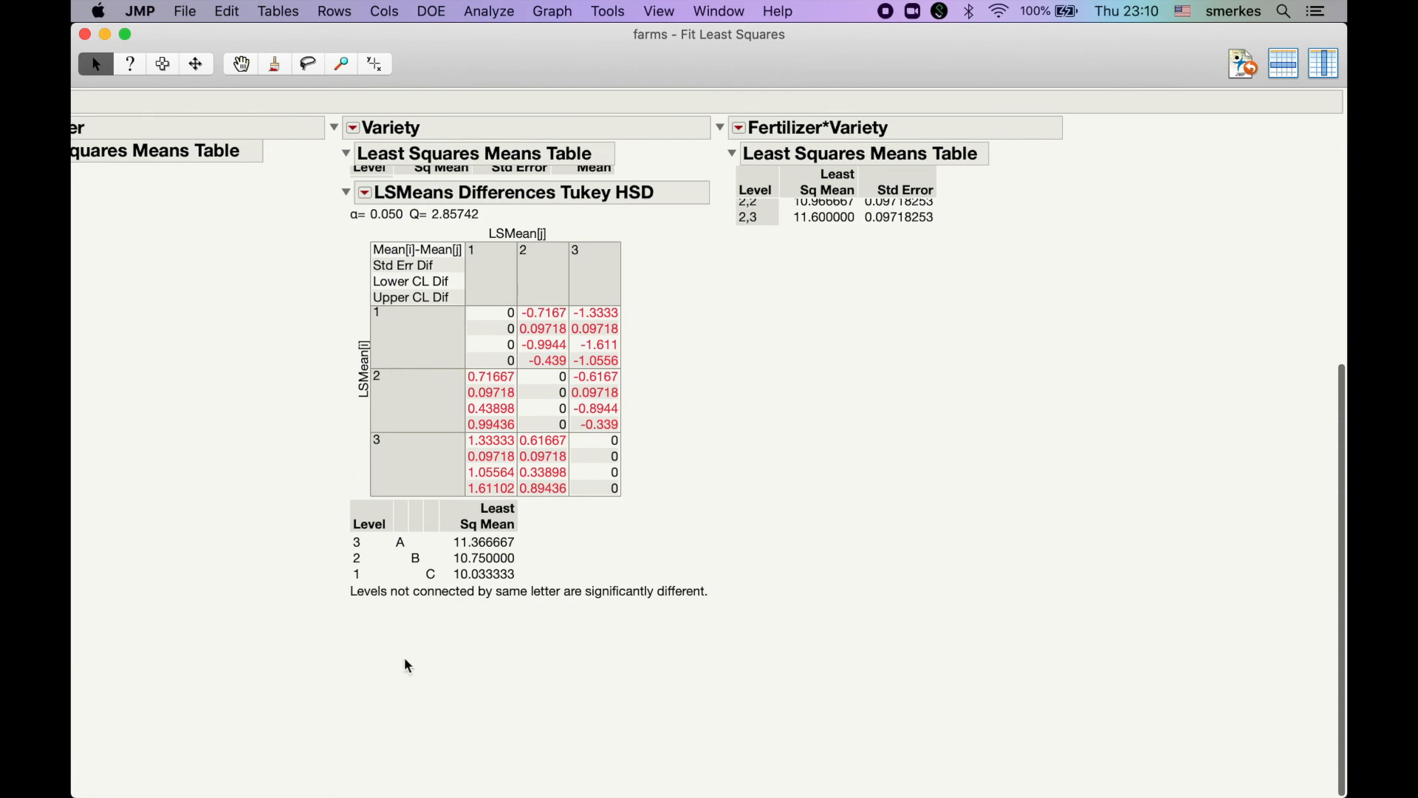
pyautogui.scroll(10, 476, 567)
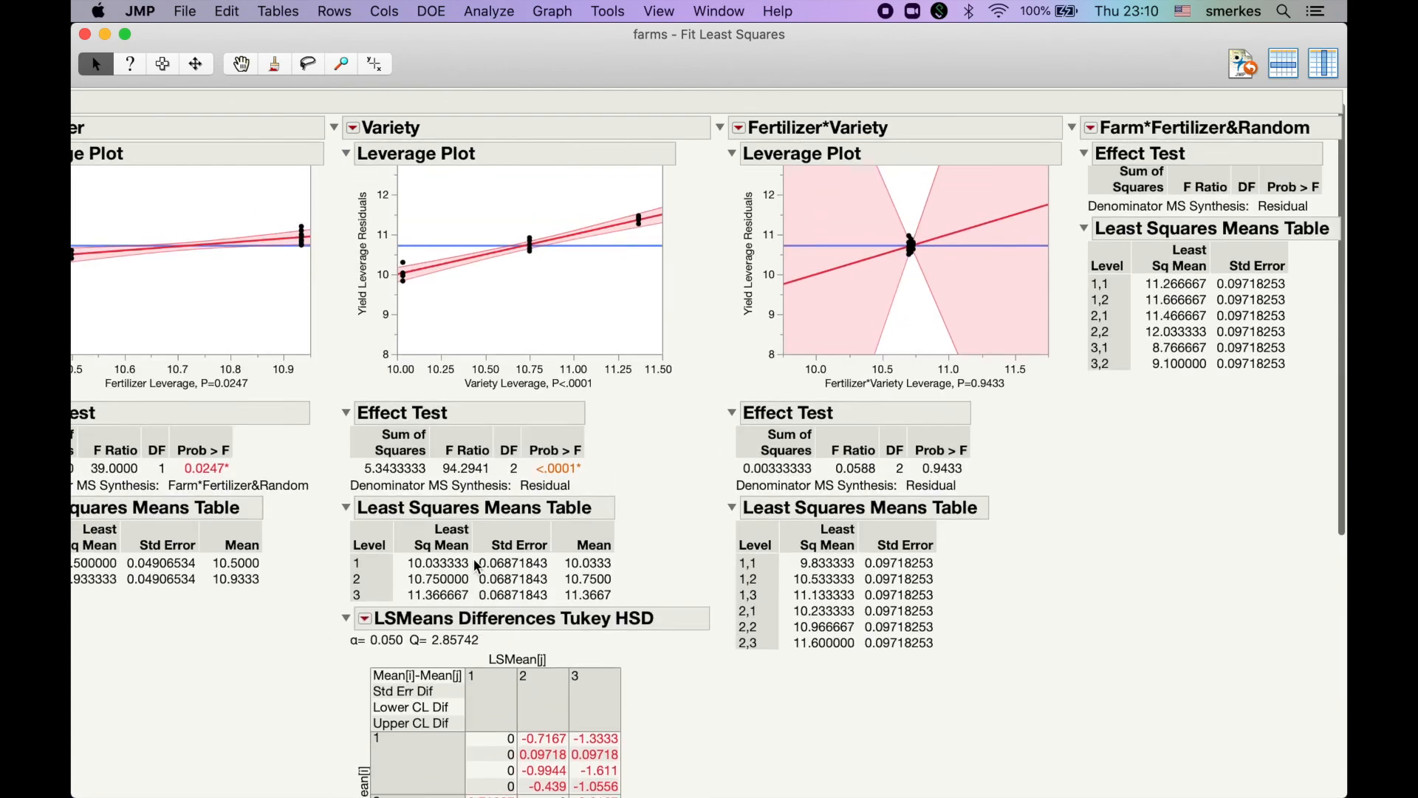
pyautogui.hscroll(-4, 476, 567)
pyautogui.hscroll(-2, 340, 354)
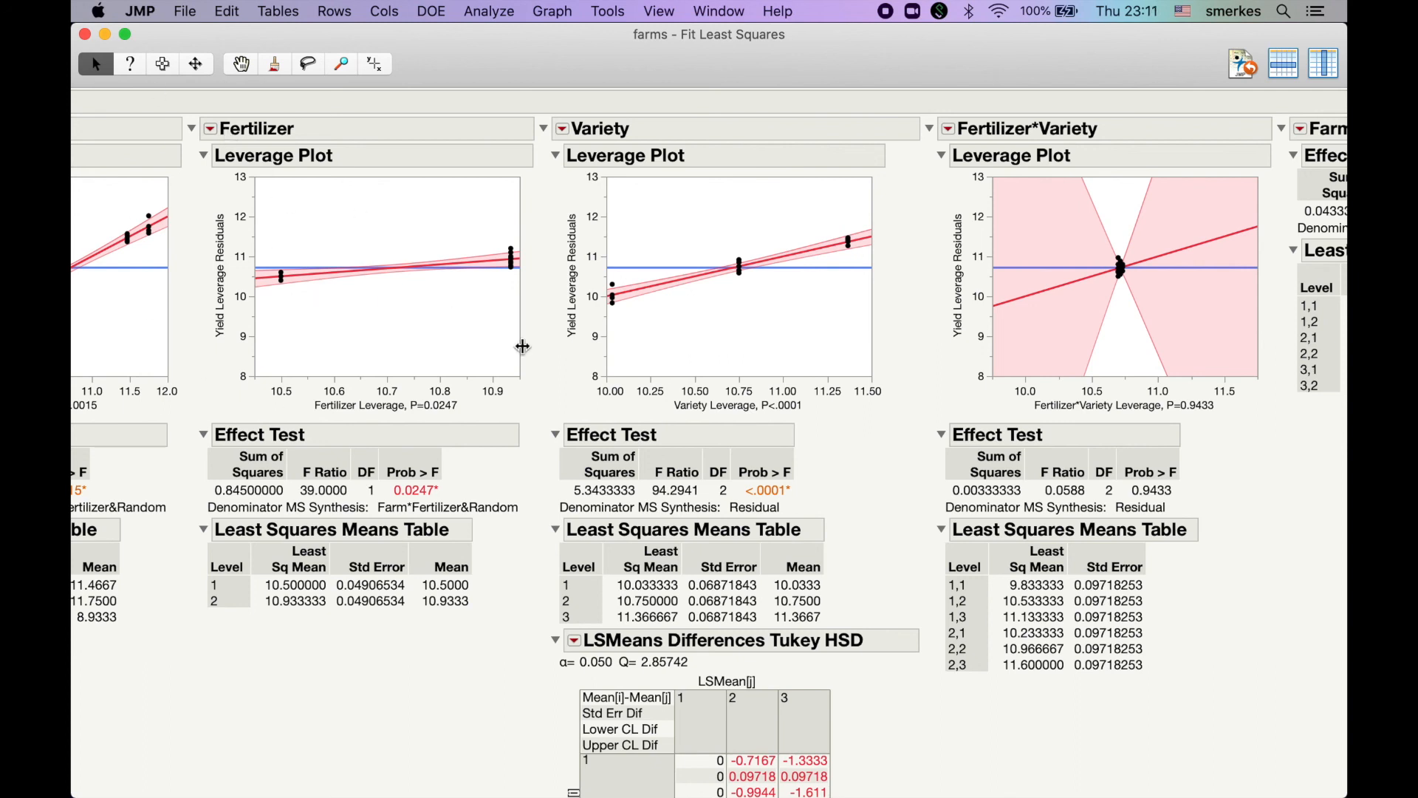
pyautogui.hscroll(-10, 523, 346)
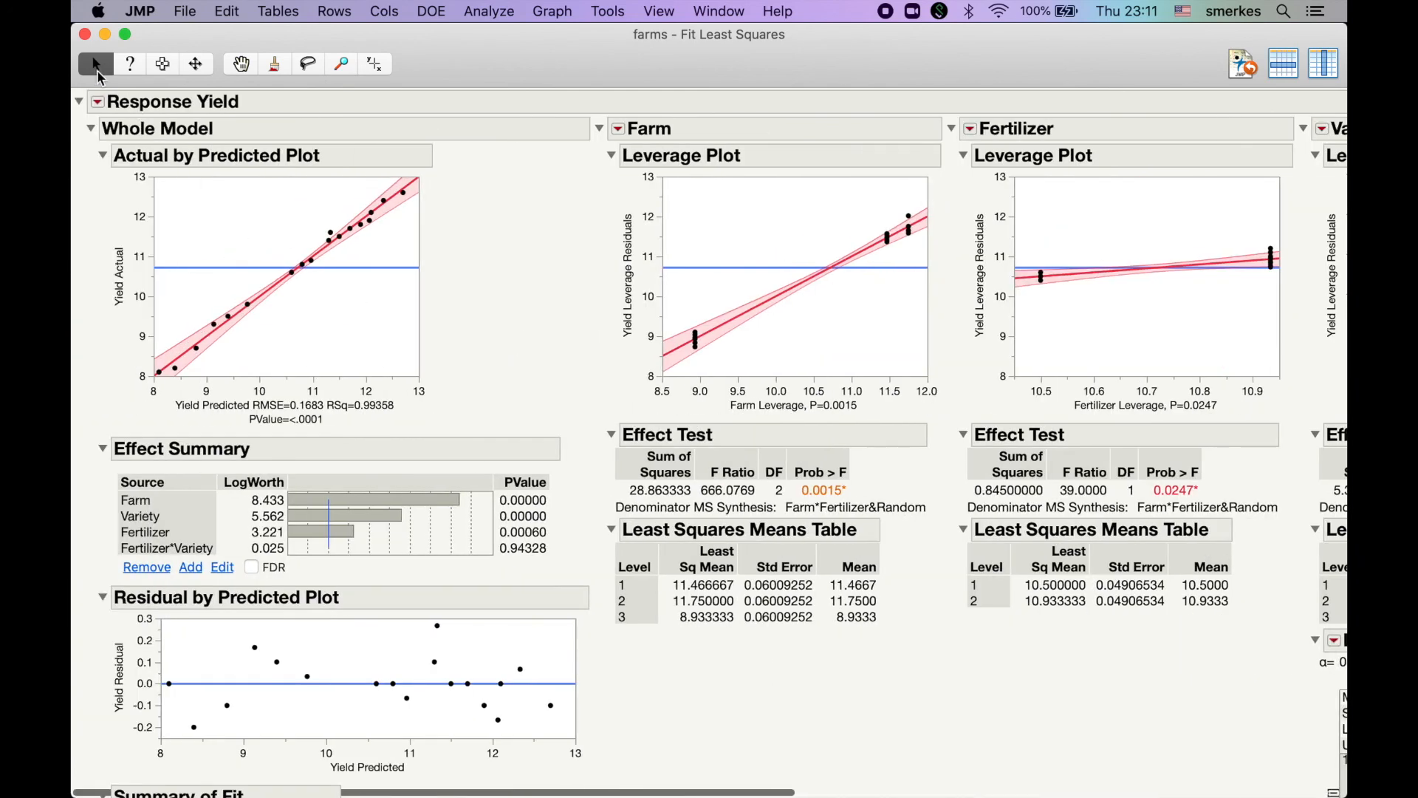